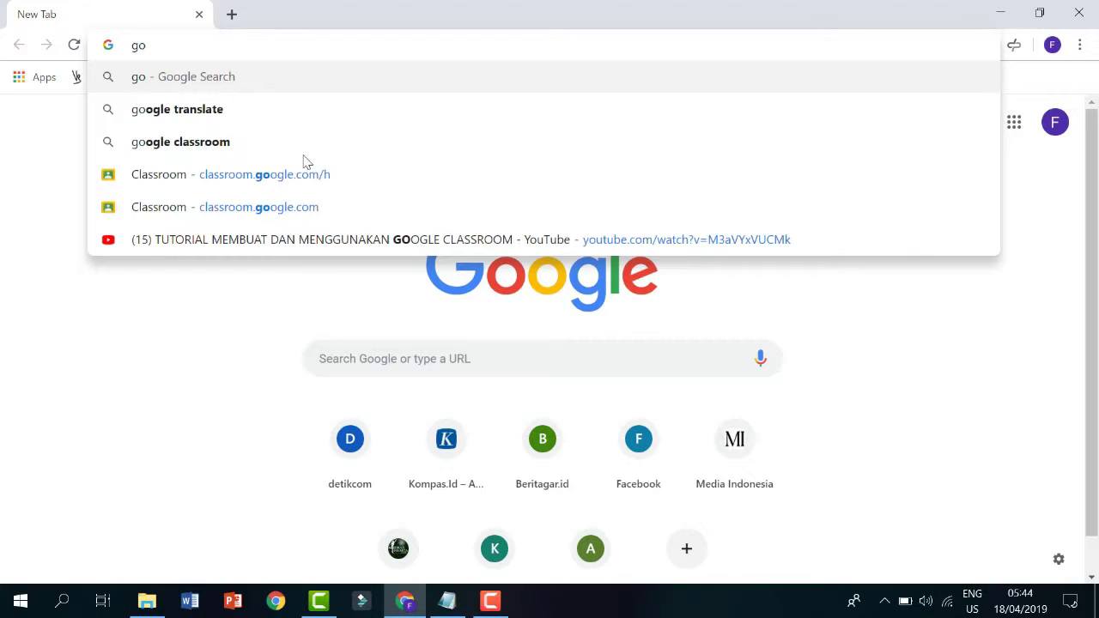
Step: Search Google for "google classroom", open the Google Classroom site and continue with the signed-in account
key(Down)
key(Down)
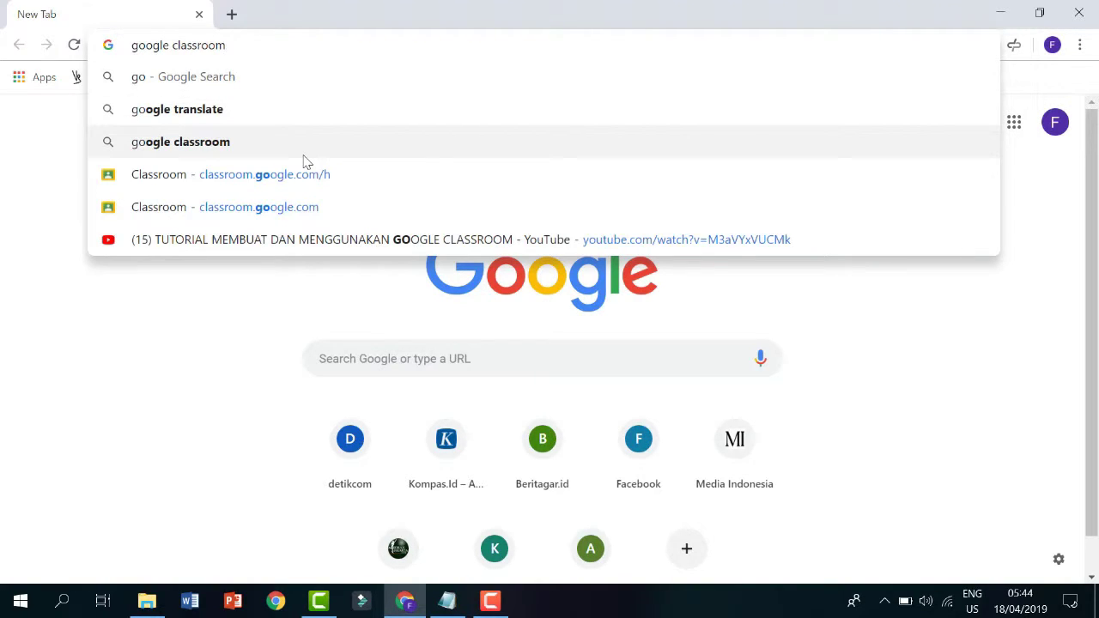
key(Return)
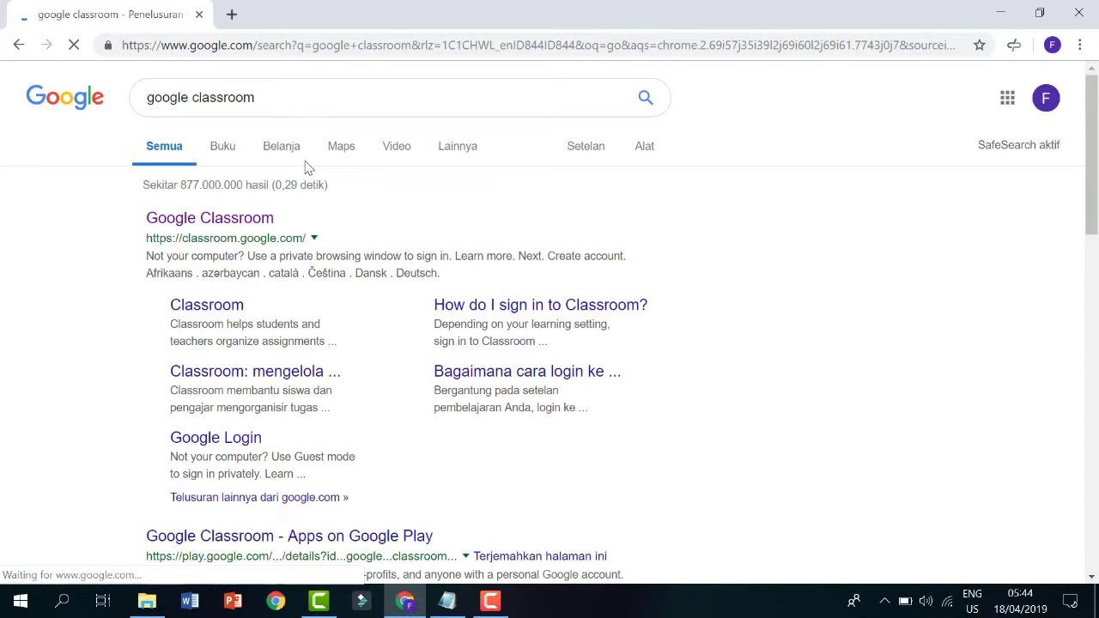
scroll(584, 198, down, 2)
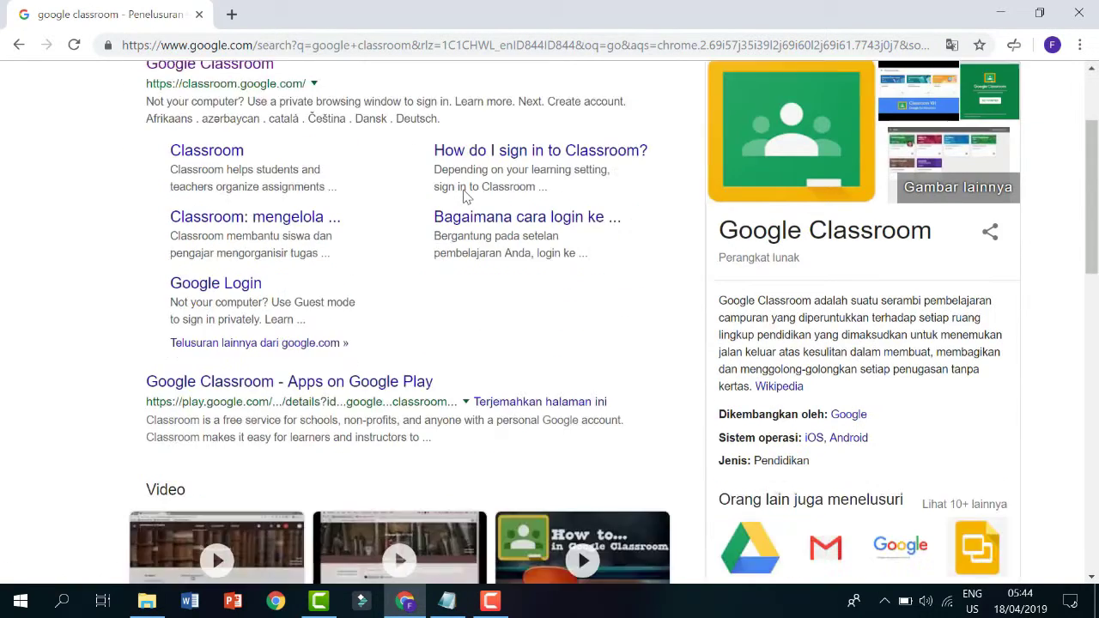
scroll(464, 197, up, 1)
click(265, 132)
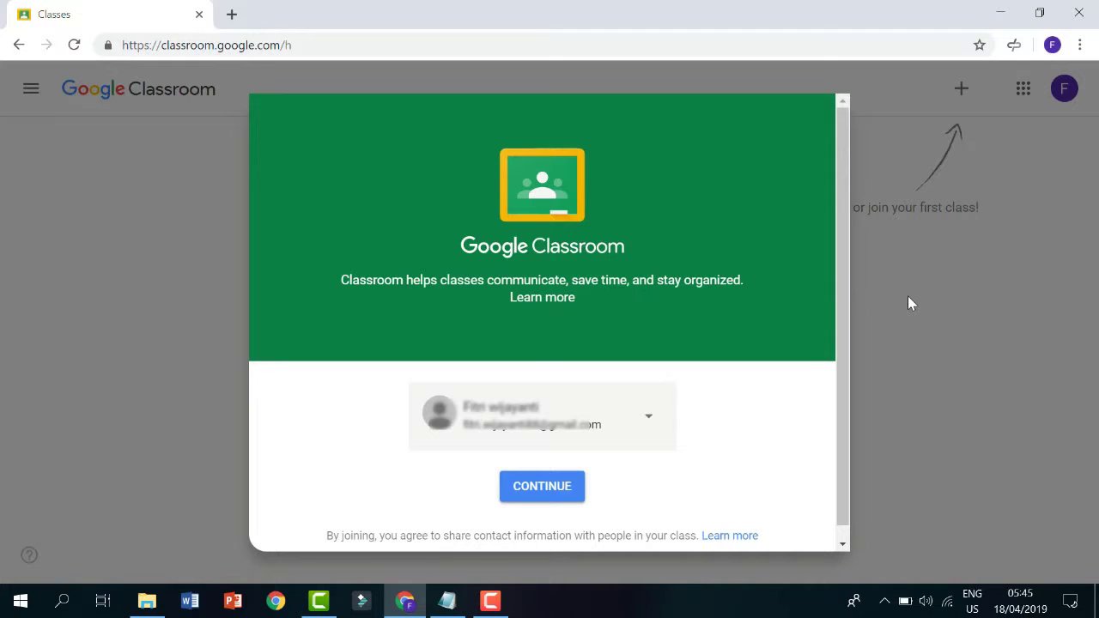
click(581, 488)
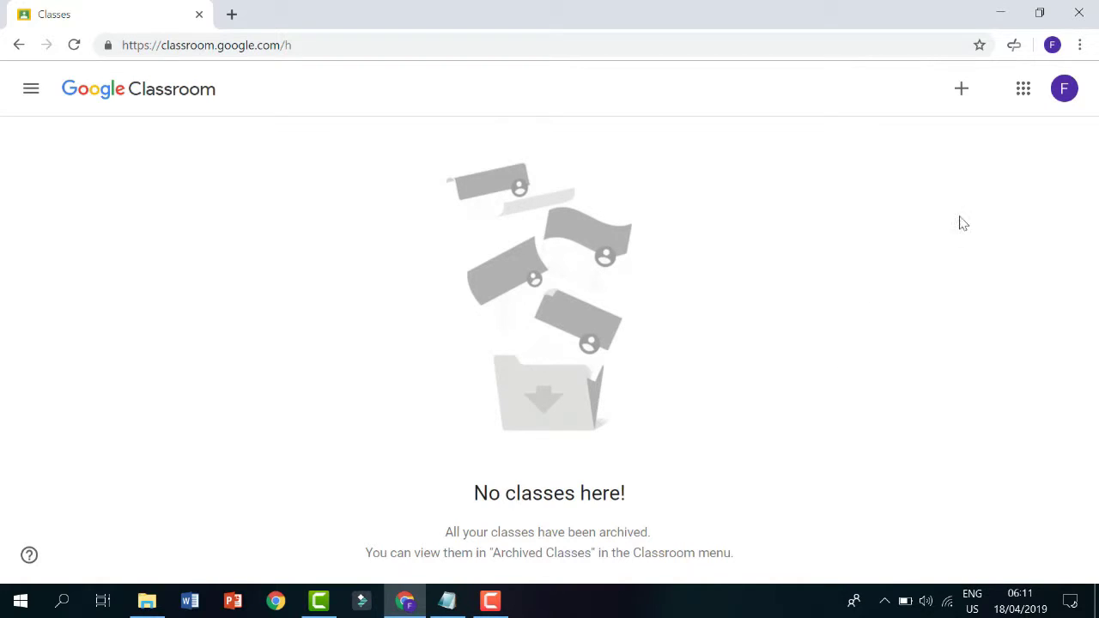
Step: Start creating a class and accept the notice about not using Classroom at a school with students
click(959, 101)
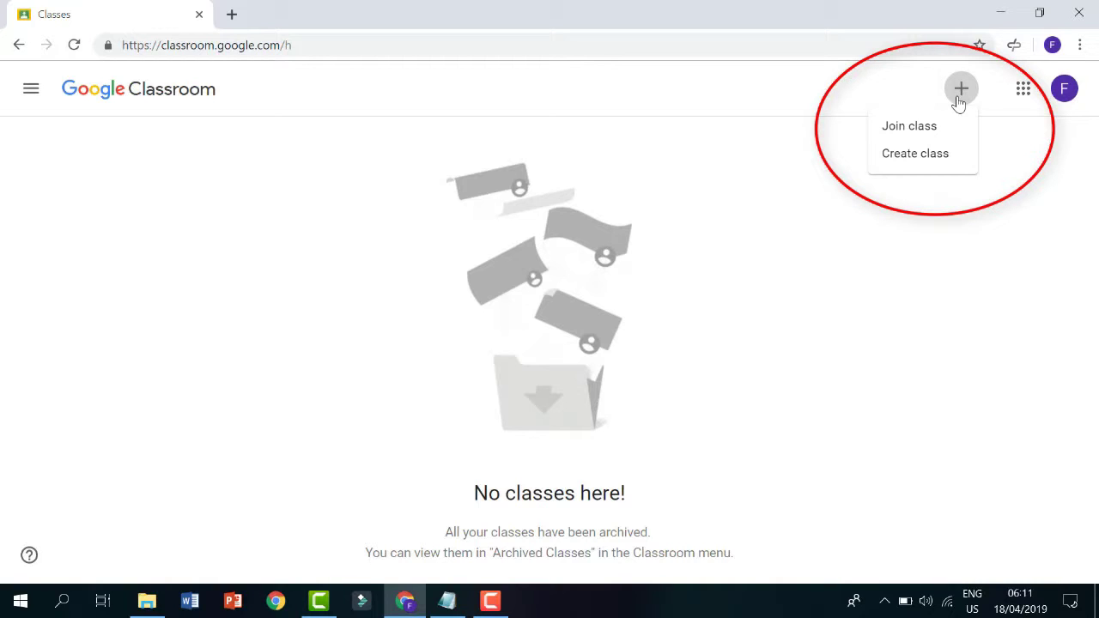
click(902, 162)
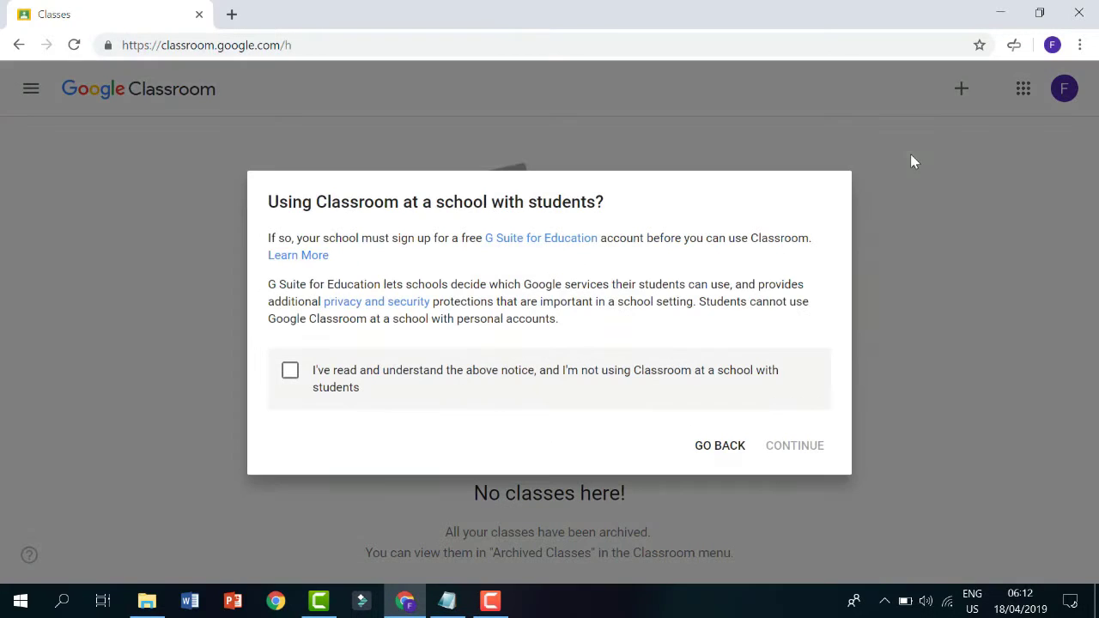
click(324, 378)
click(807, 452)
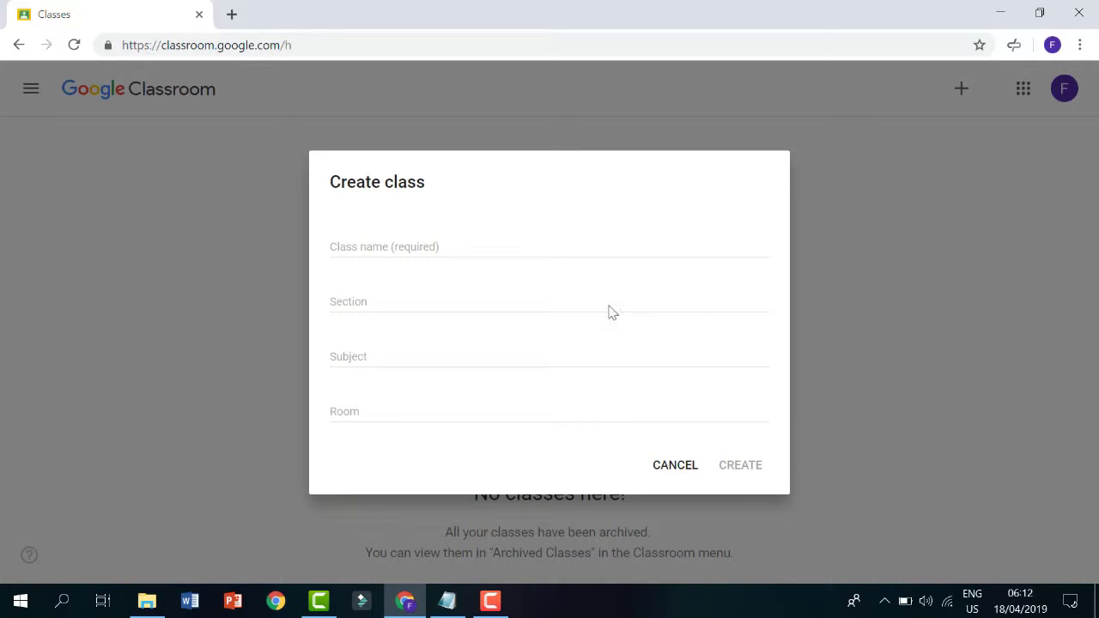
Step: Enter "Konsep Dasar Kretivitas Anak" as the new class's name
click(586, 277)
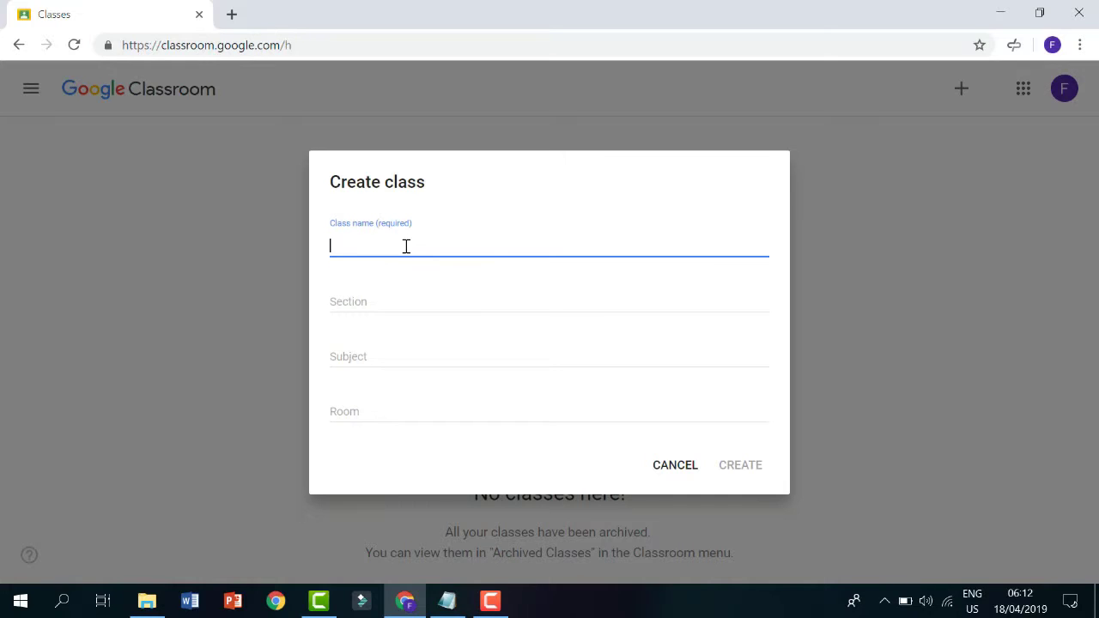
text(Konsep Kretivitas )
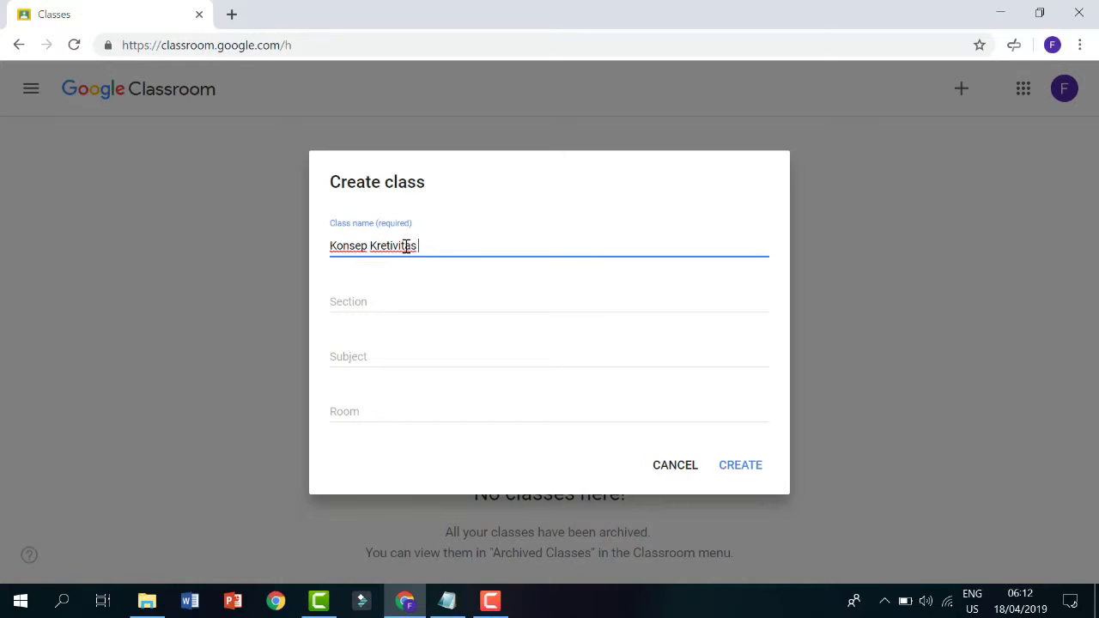
text(Anak)
key(ctrl+Left)
key(ctrl+Left)
text(Dasar)
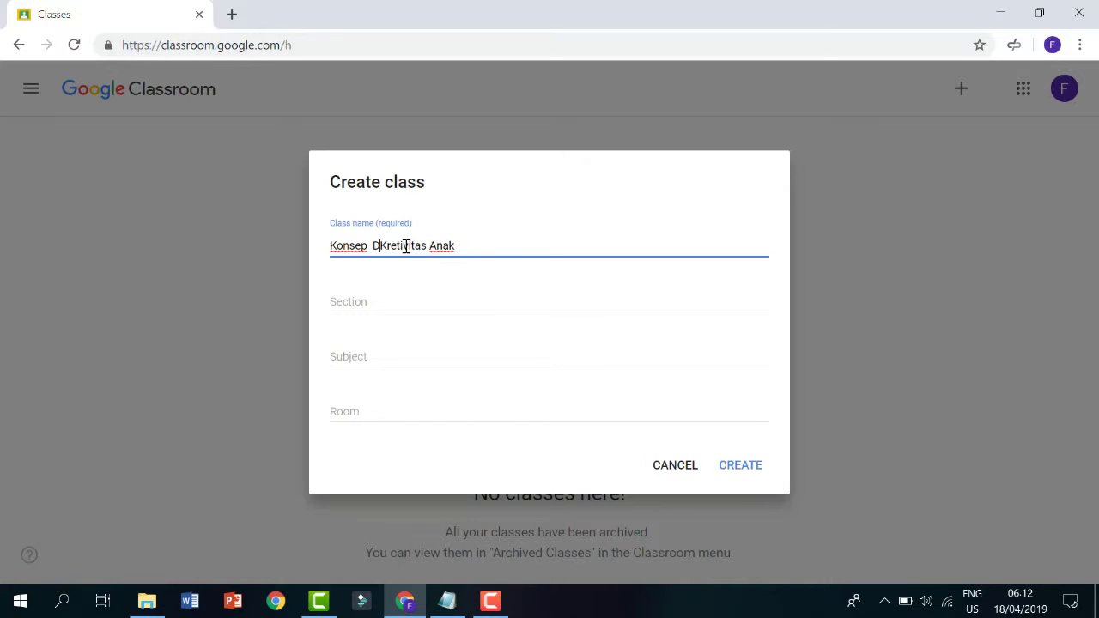
Step: Set the section to "Kelas A", leave subject and room empty, and create the class
click(388, 294)
click(371, 362)
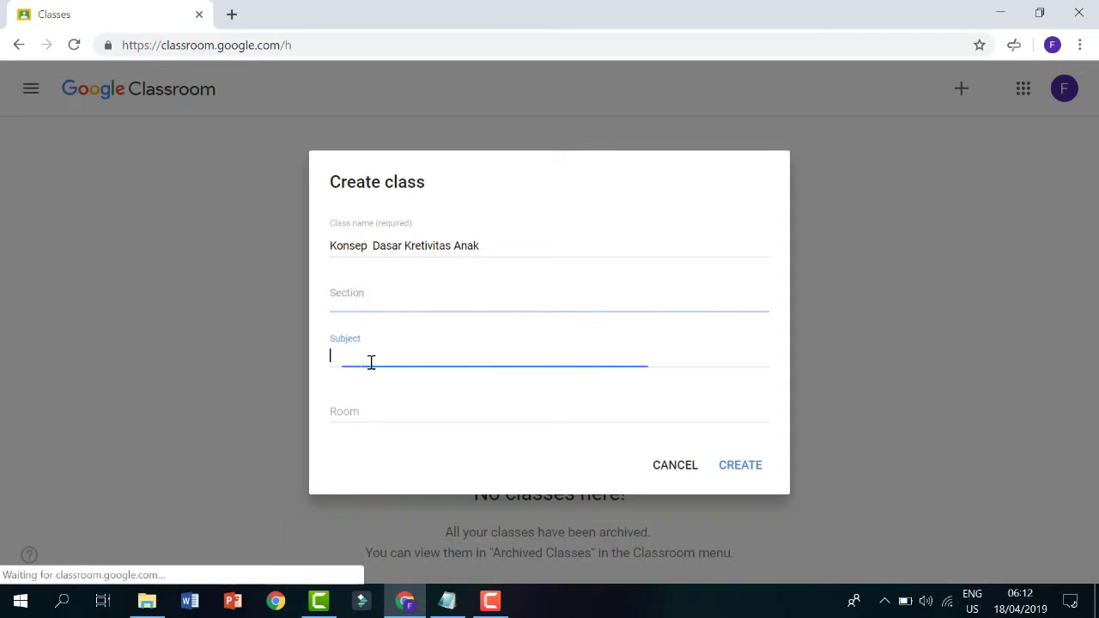
click(366, 404)
click(378, 304)
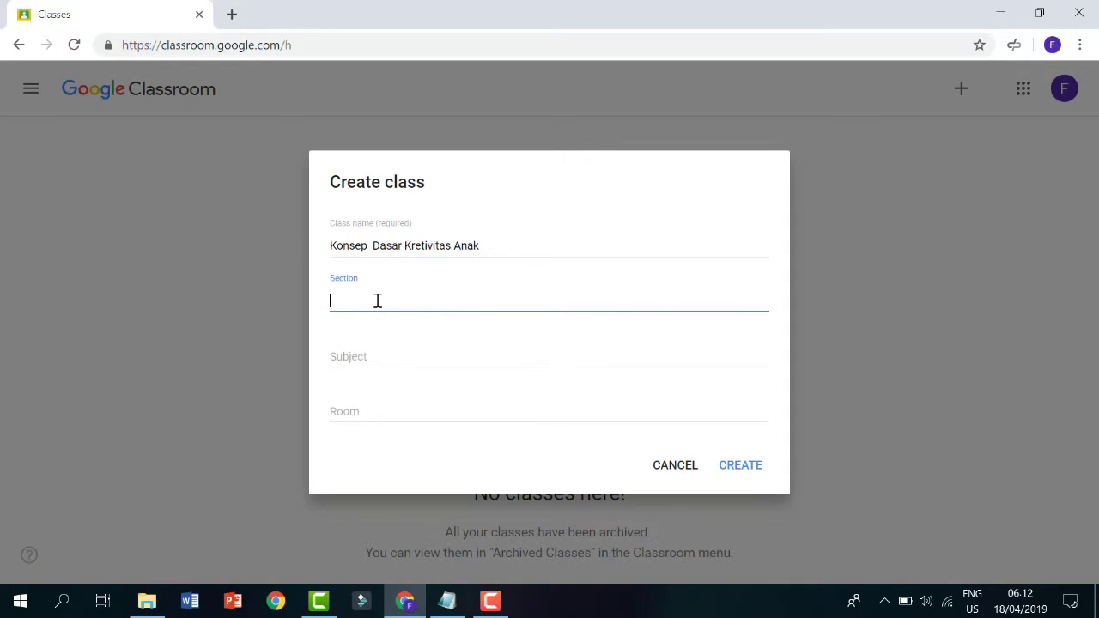
click(377, 351)
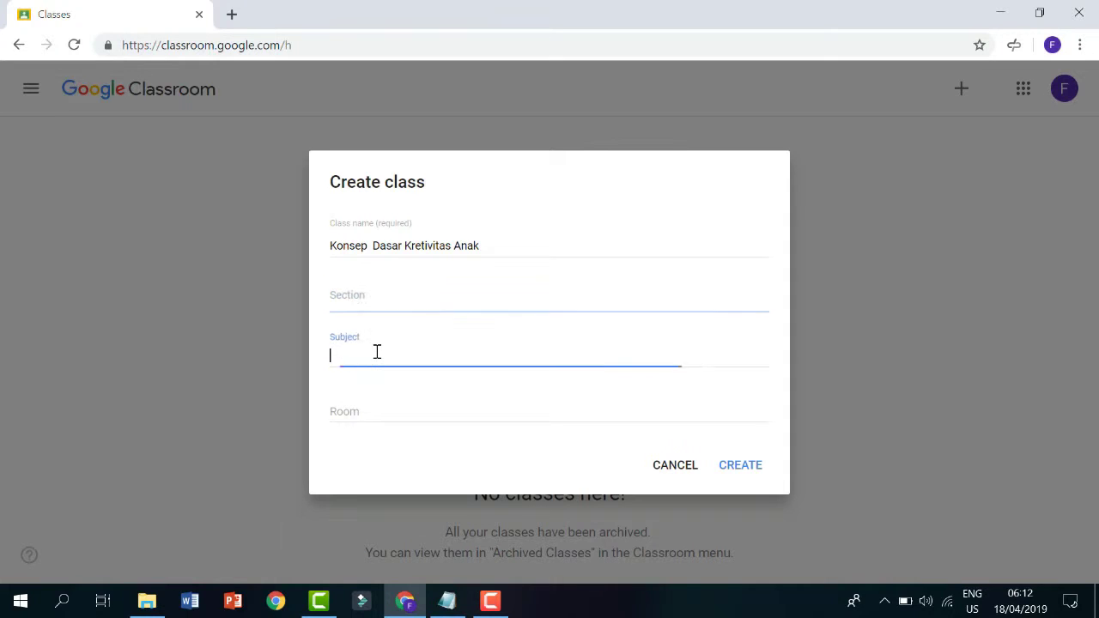
click(361, 403)
click(377, 294)
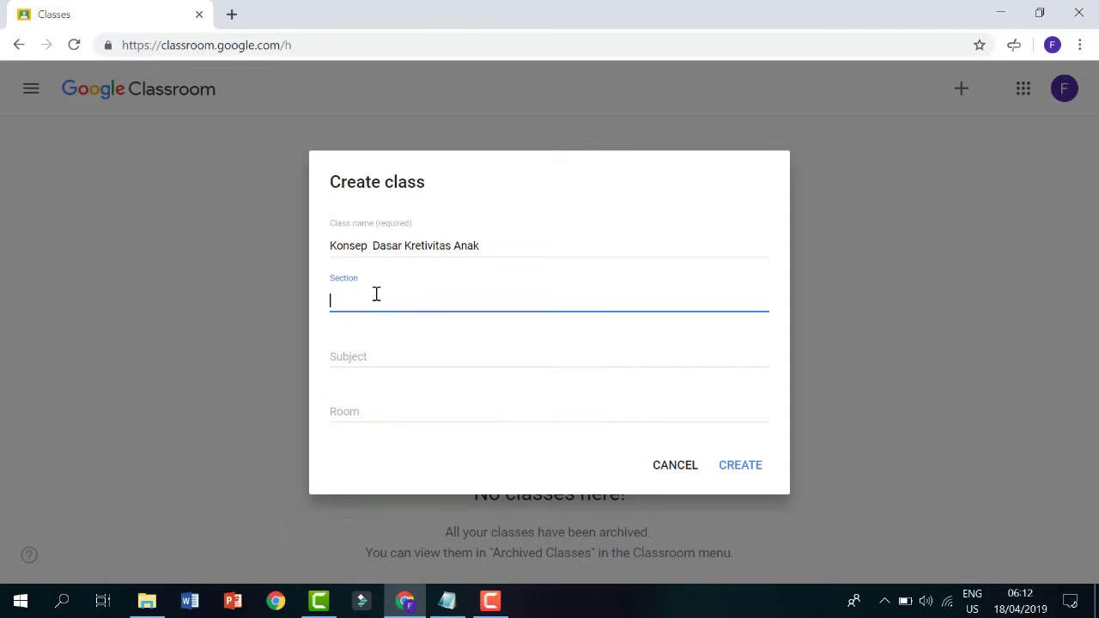
text(Kelas A)
click(738, 467)
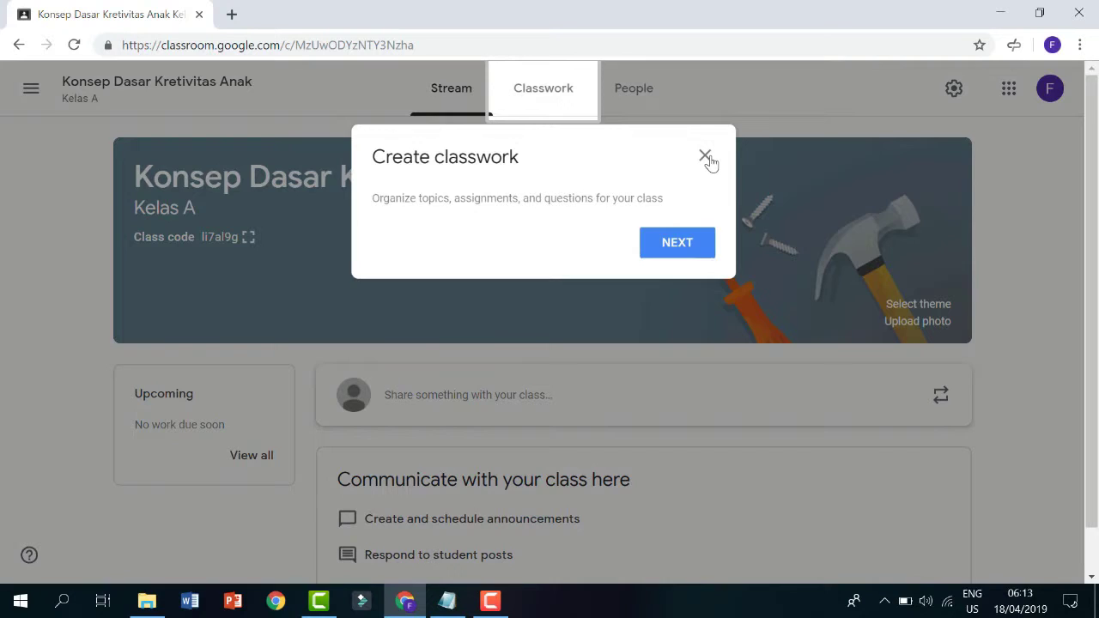
Step: Dismiss the classwork introduction, display the class code enlarged, copy it and close the display
click(705, 157)
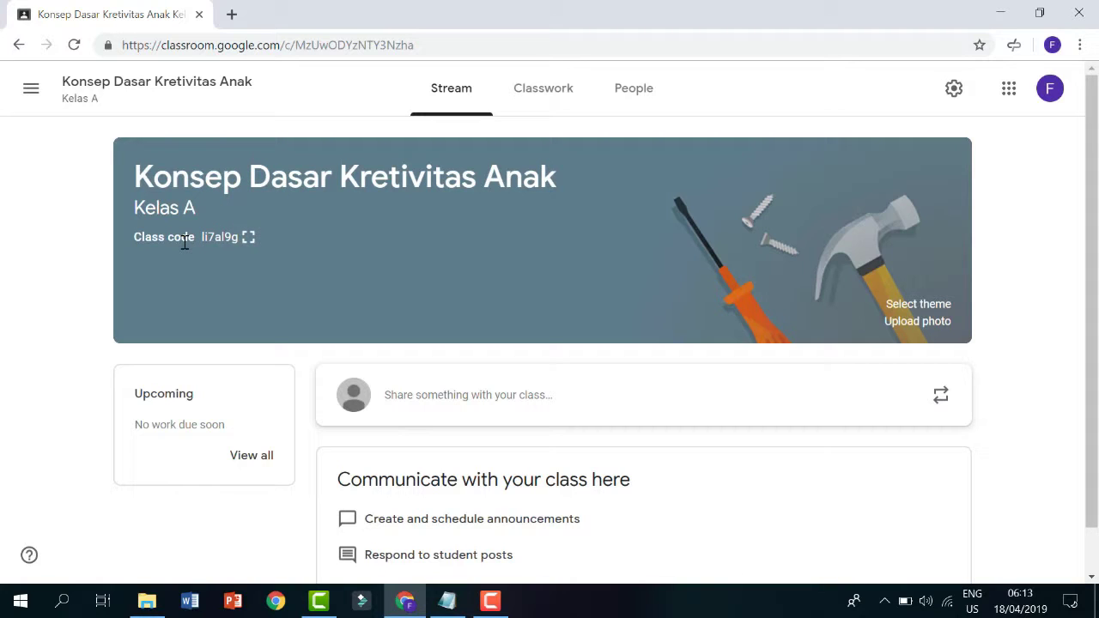
click(247, 239)
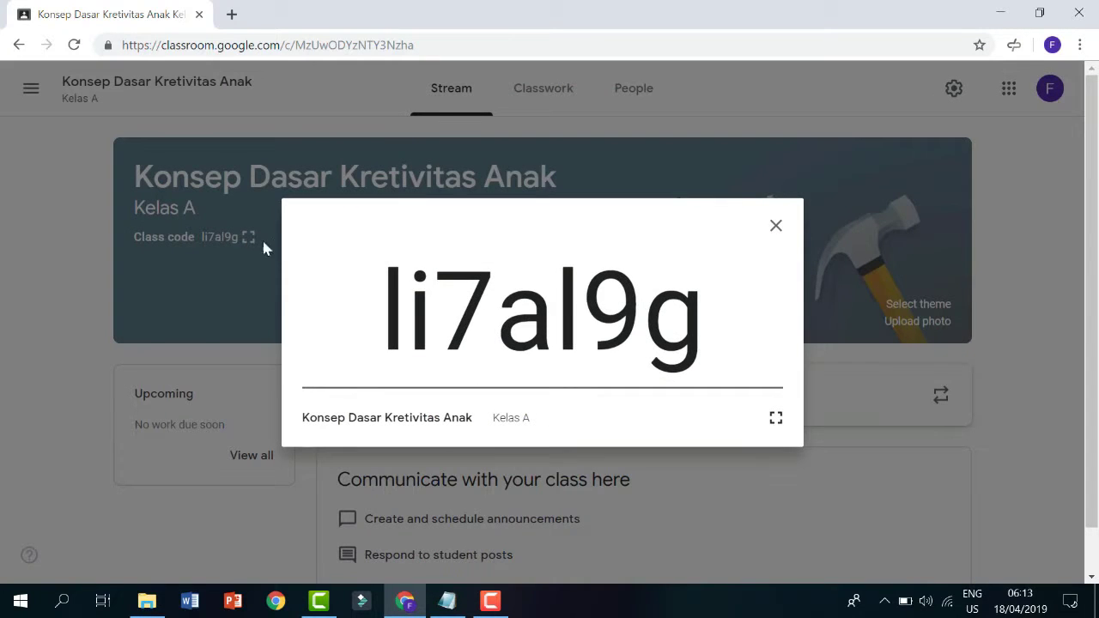
drag(378, 297, 719, 316)
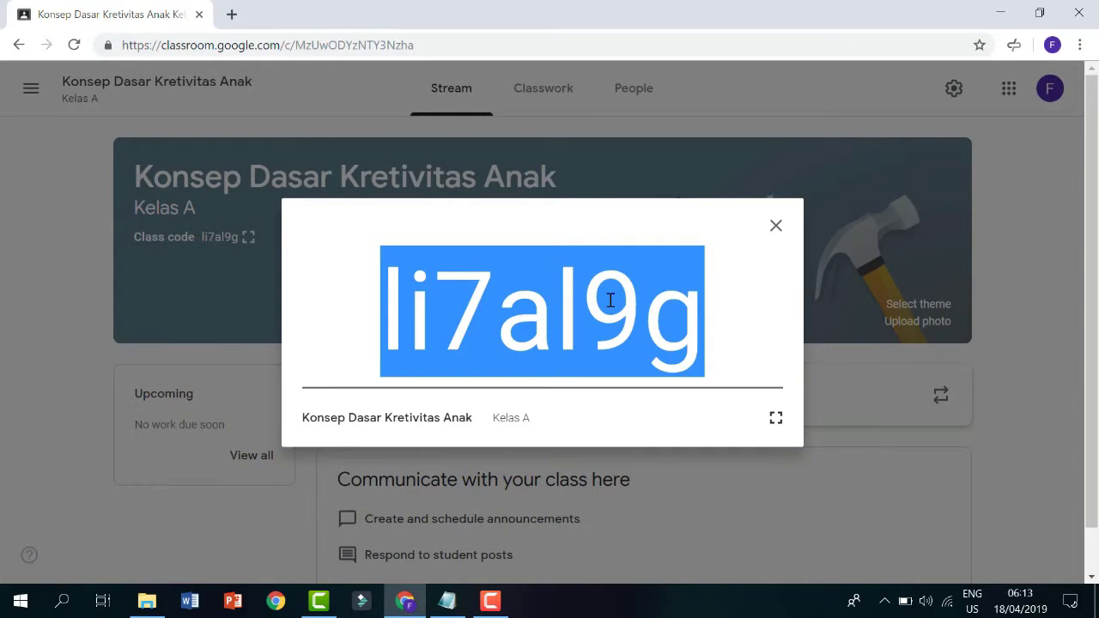
right_click(554, 266)
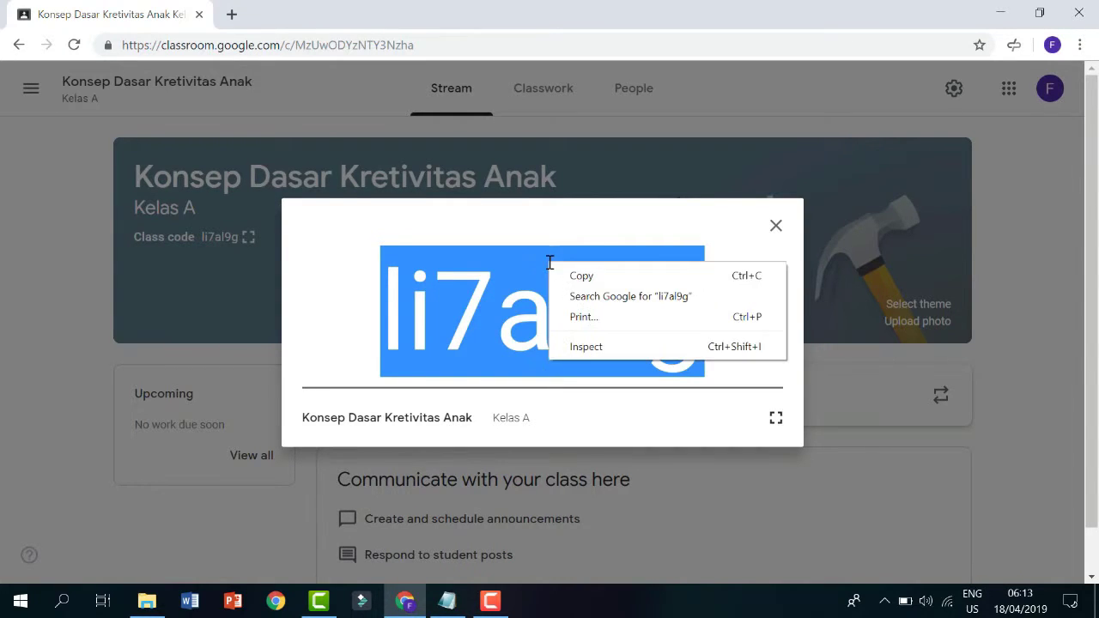
click(569, 274)
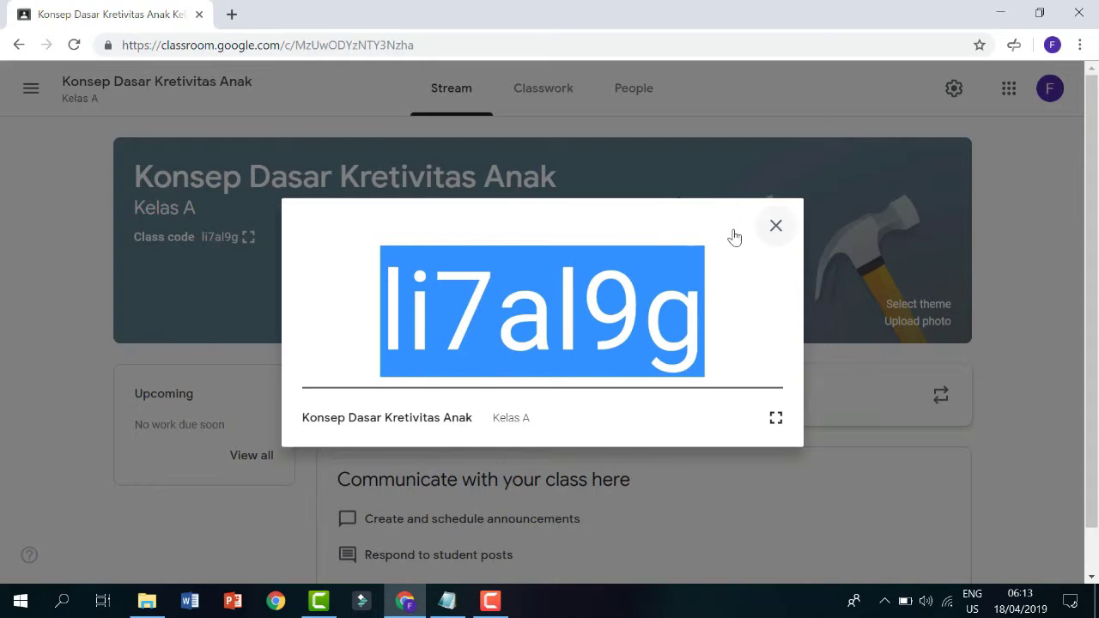
key(Escape)
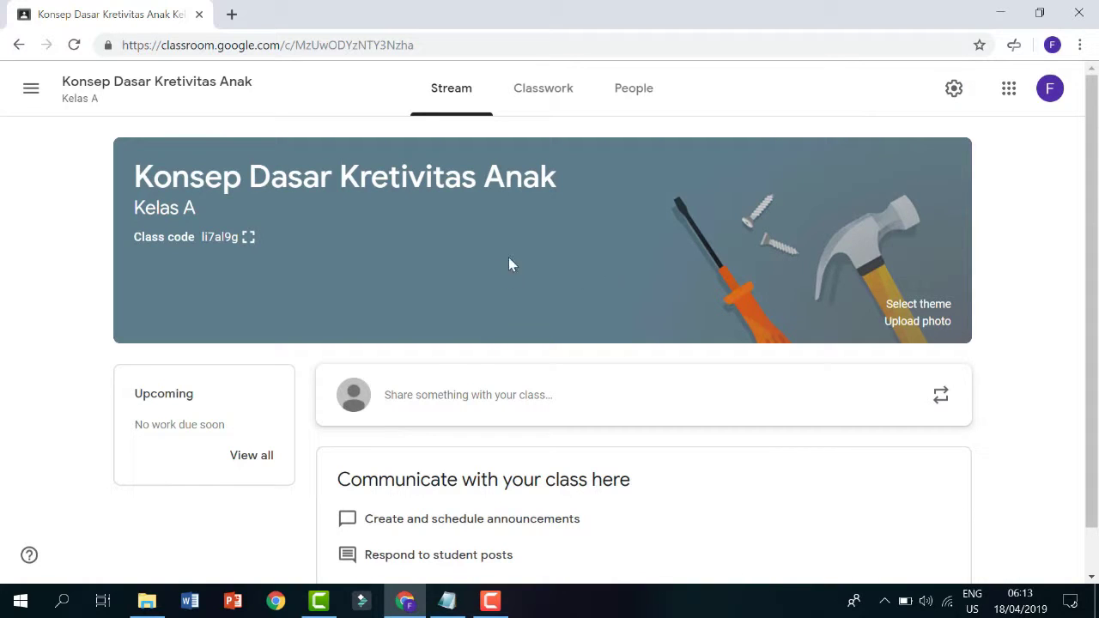
Step: Apply the General theme with the laptop, tablet and phone to the class, and view the theme photo upload option
click(916, 306)
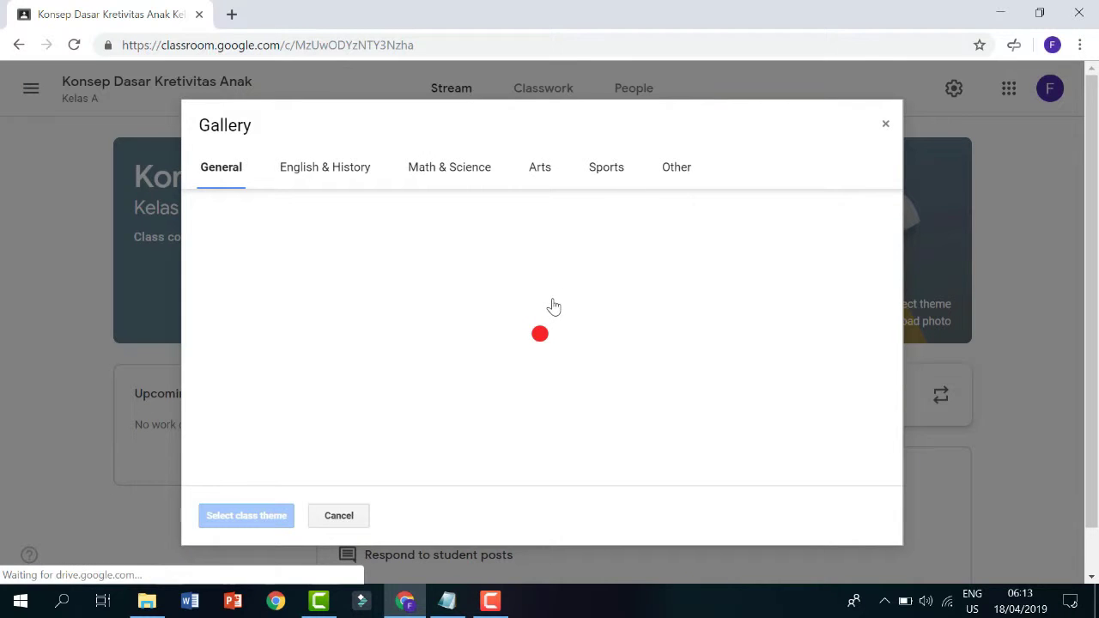
scroll(546, 318, down, 3)
scroll(547, 318, up, 3)
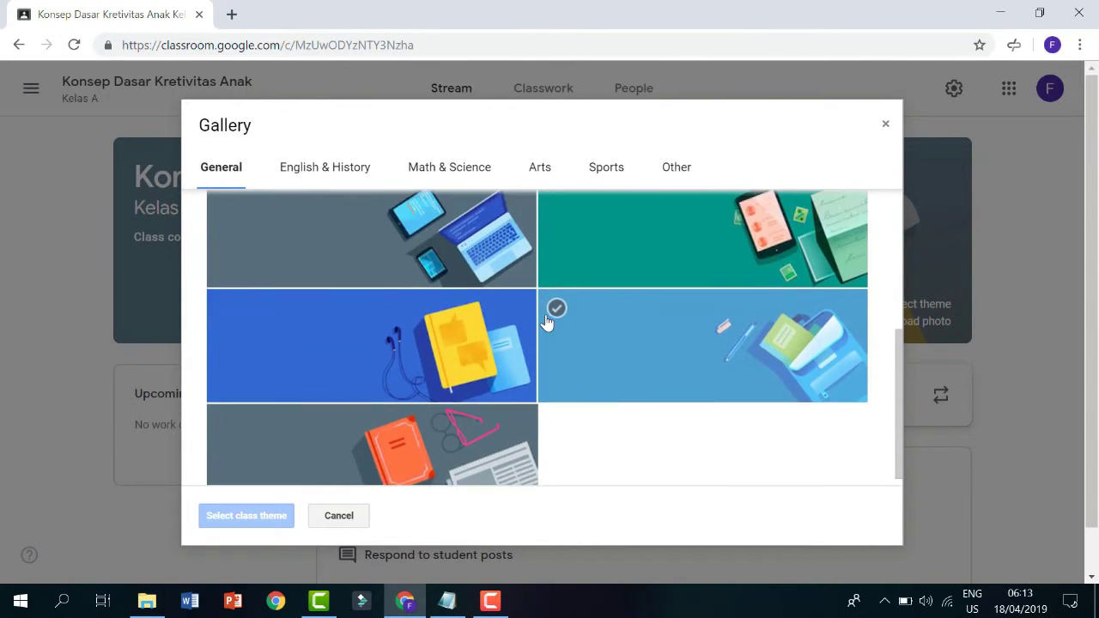
scroll(473, 435, down, 1)
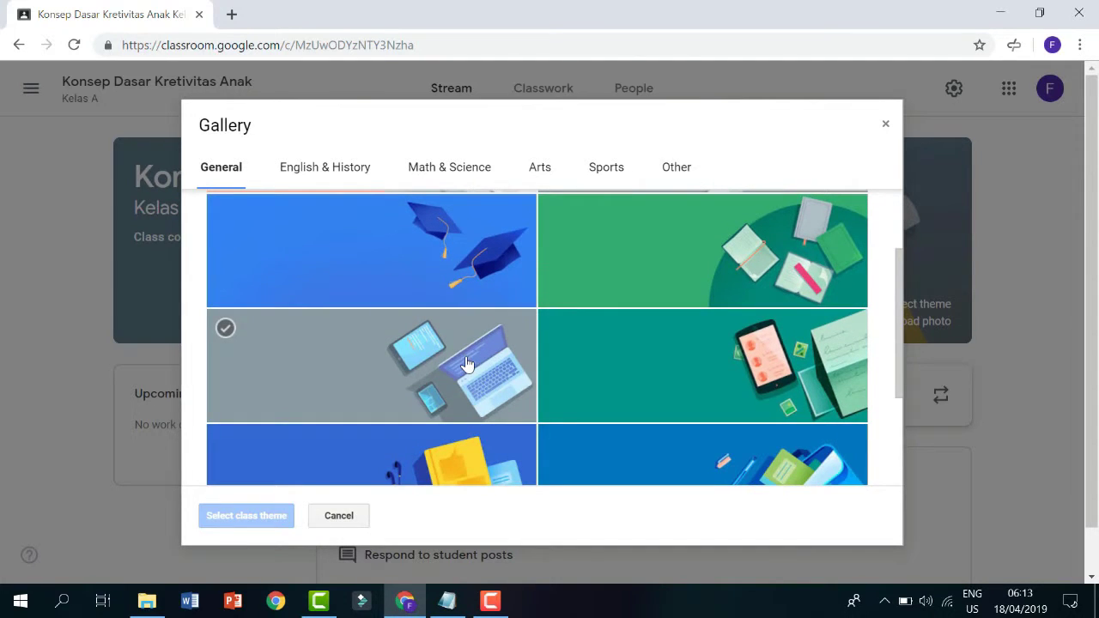
click(468, 367)
click(274, 515)
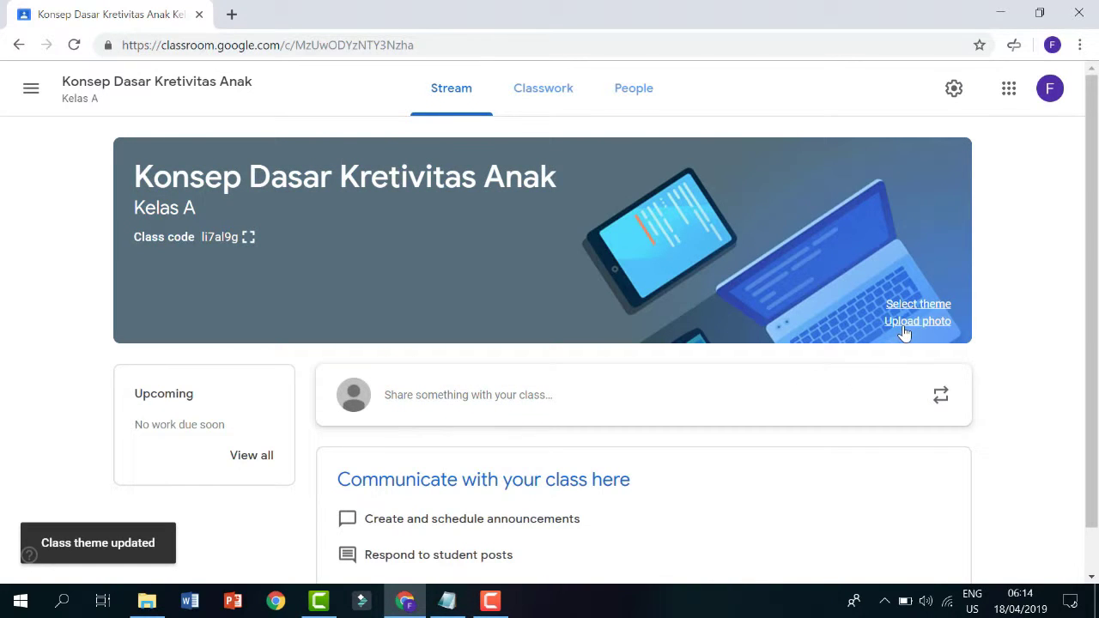
click(904, 324)
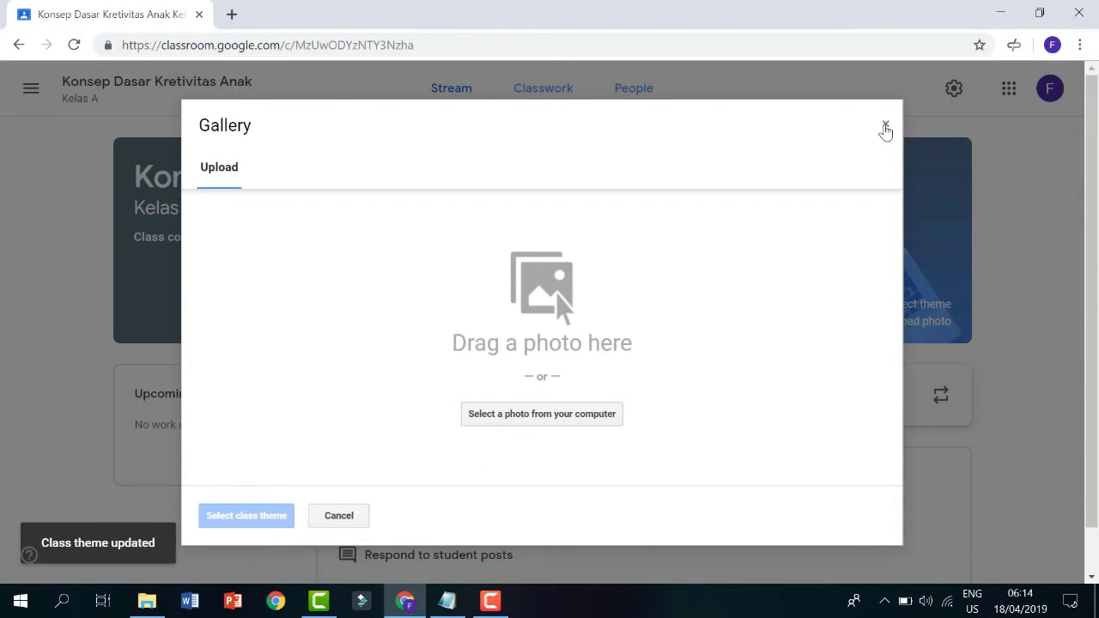
click(886, 127)
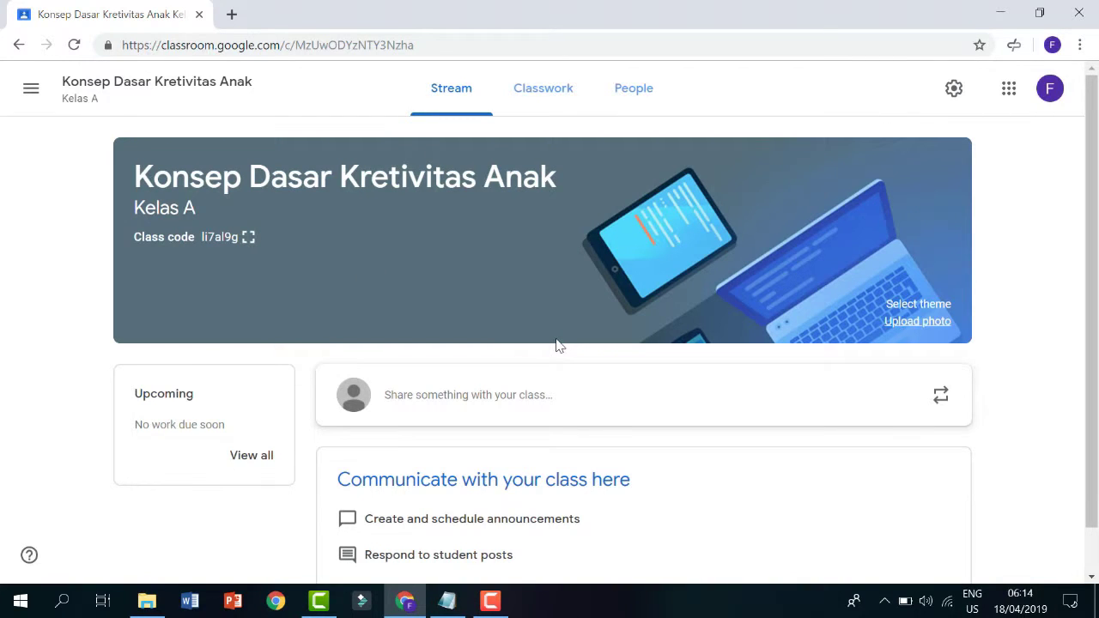
Step: Start a new post to share with the class and view the dialog for attaching an uploaded file
click(468, 397)
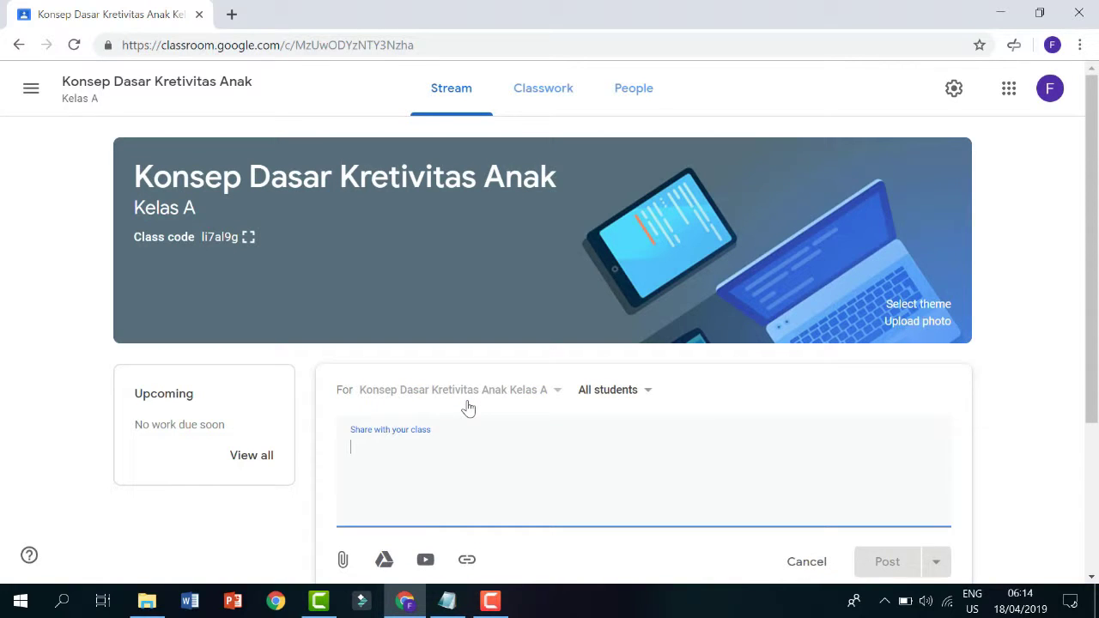
scroll(466, 407, down, 2)
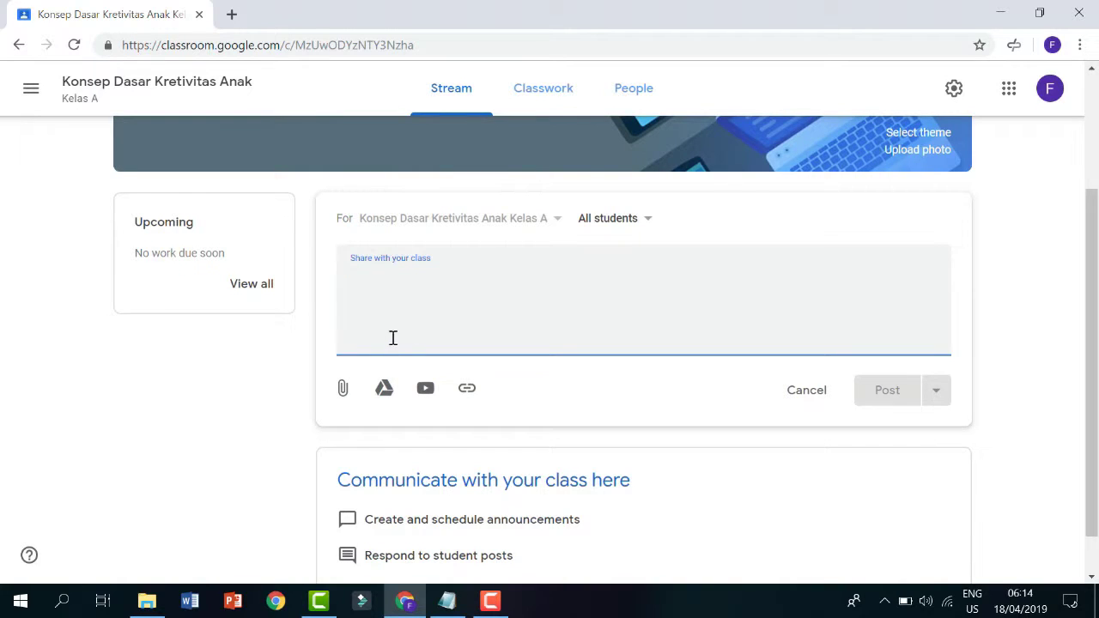
click(344, 397)
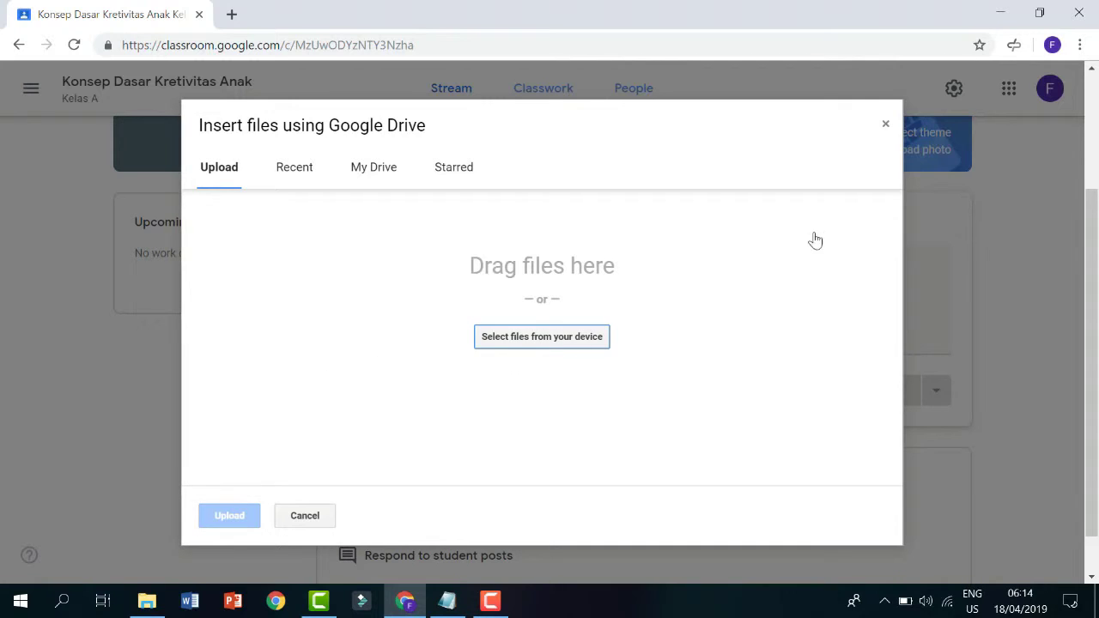
click(885, 125)
Step: Examine the Recent and My Drive files available for attaching to the class post from Google Drive
click(385, 389)
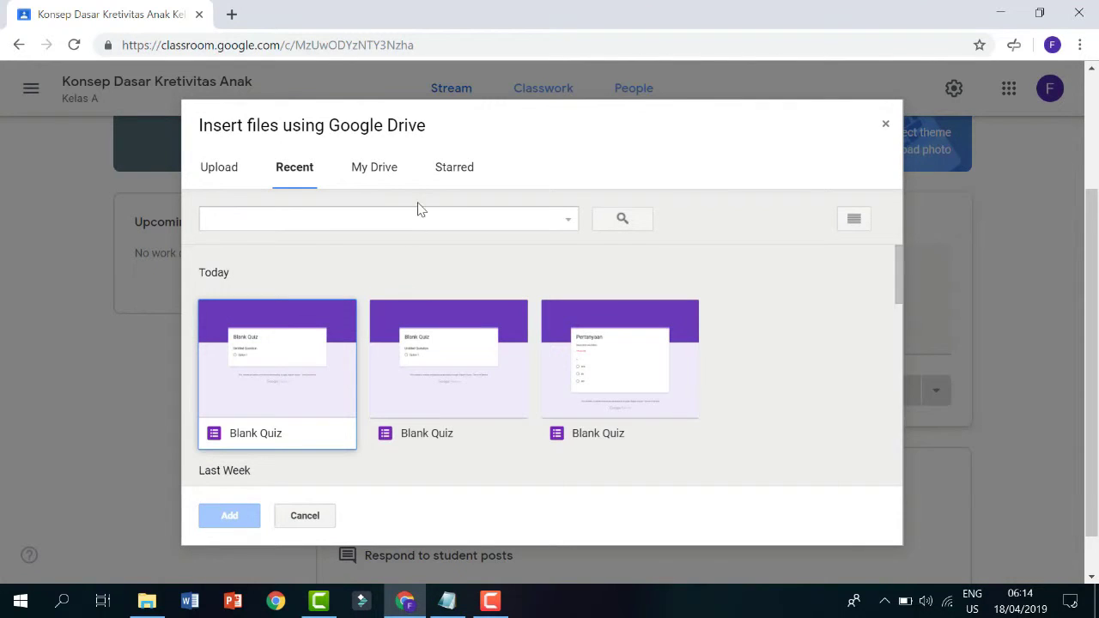
click(380, 176)
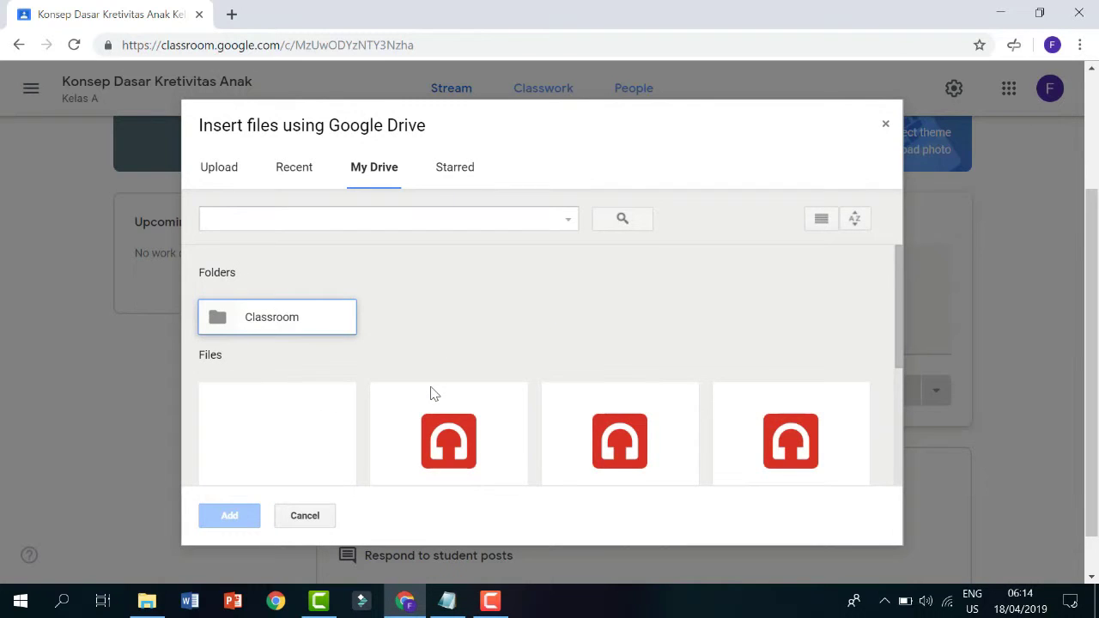
scroll(432, 392, down, 3)
scroll(364, 347, up, 3)
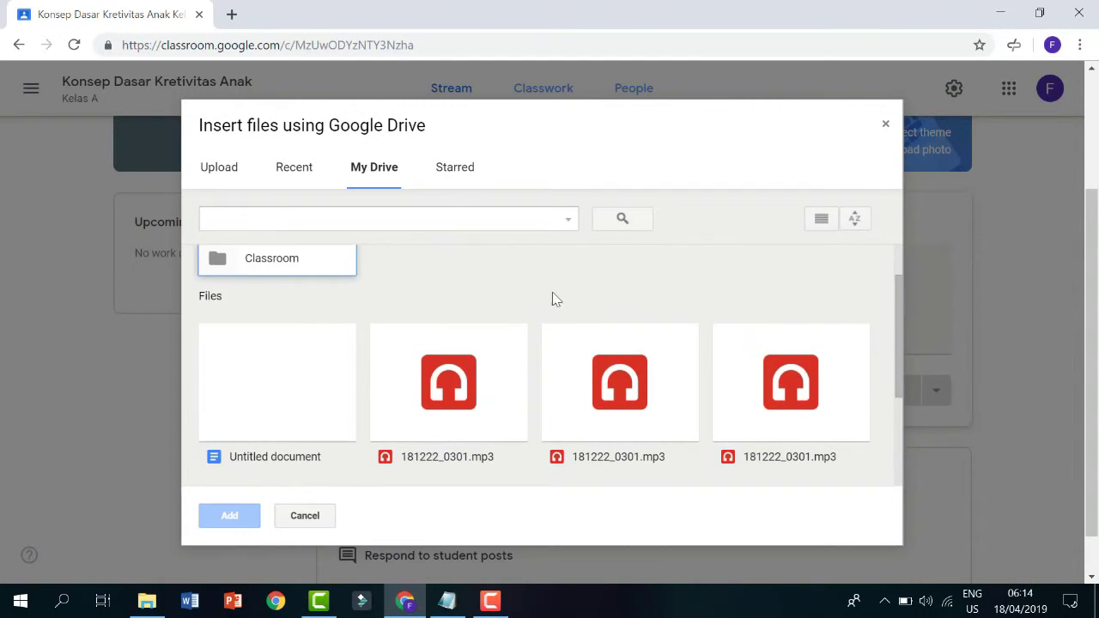
click(885, 124)
Step: Search YouTube for "kreativitas" videos to attach to the class post, select the first result, and cancel without adding it
click(434, 392)
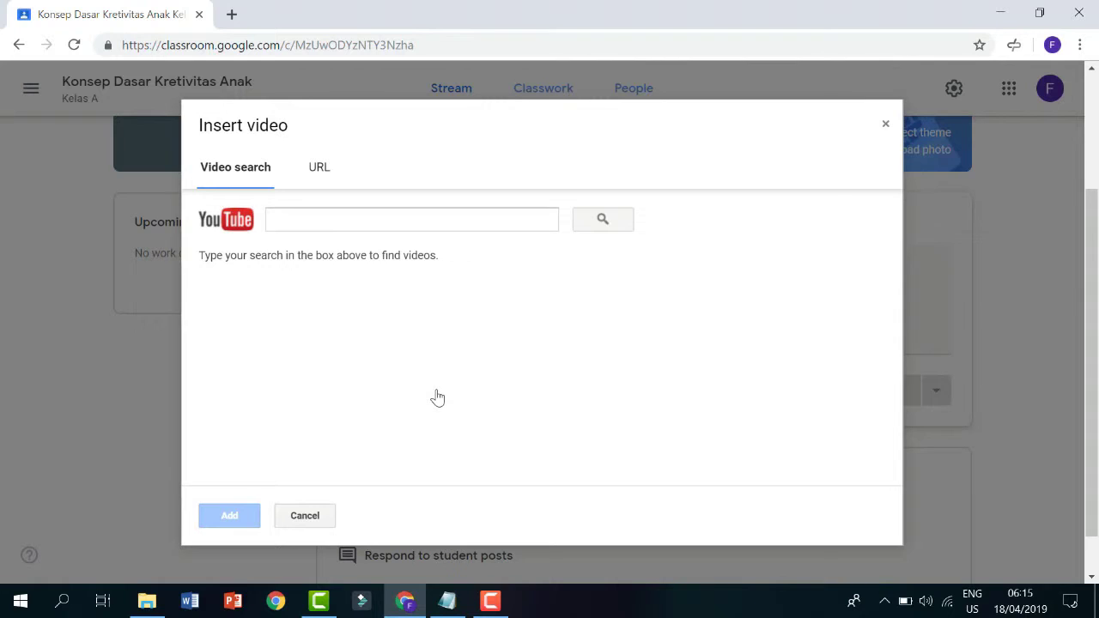
click(317, 227)
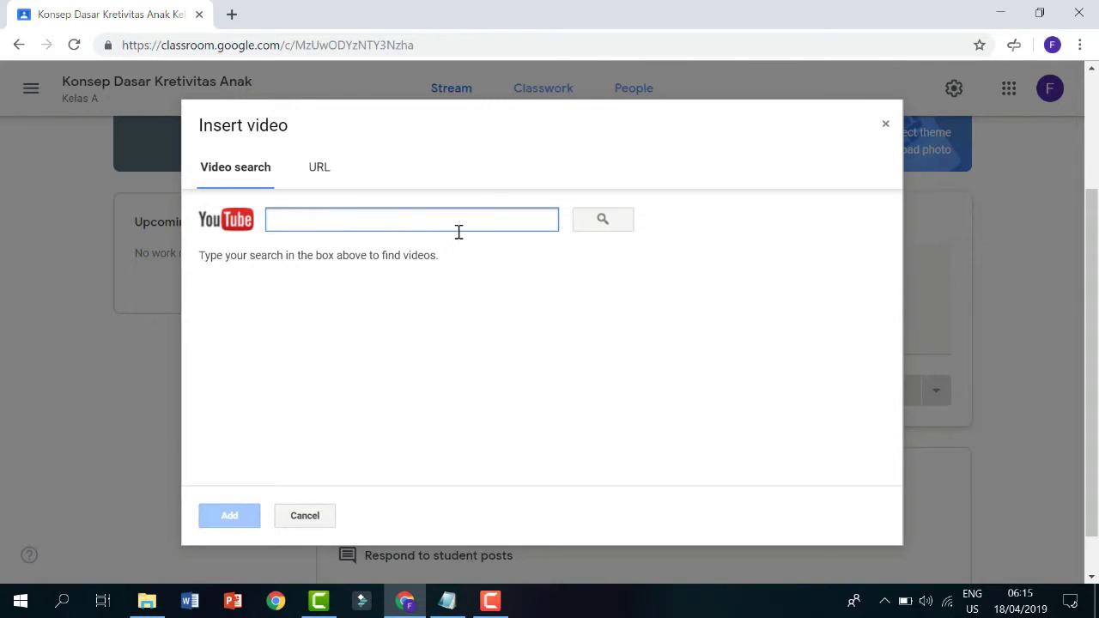
text(kreativitas)
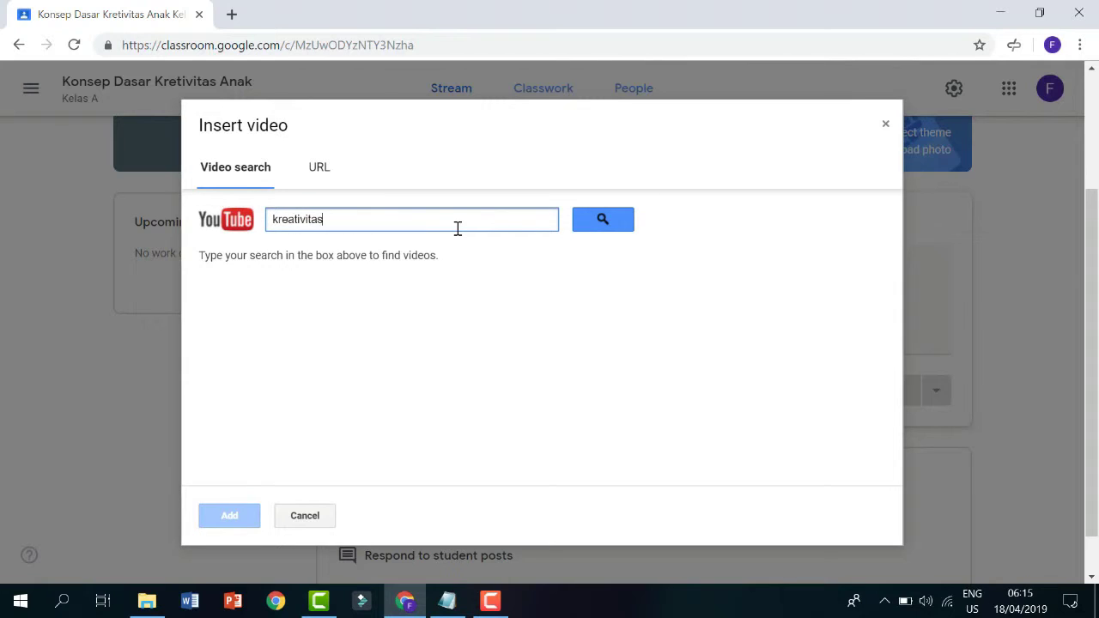
click(580, 220)
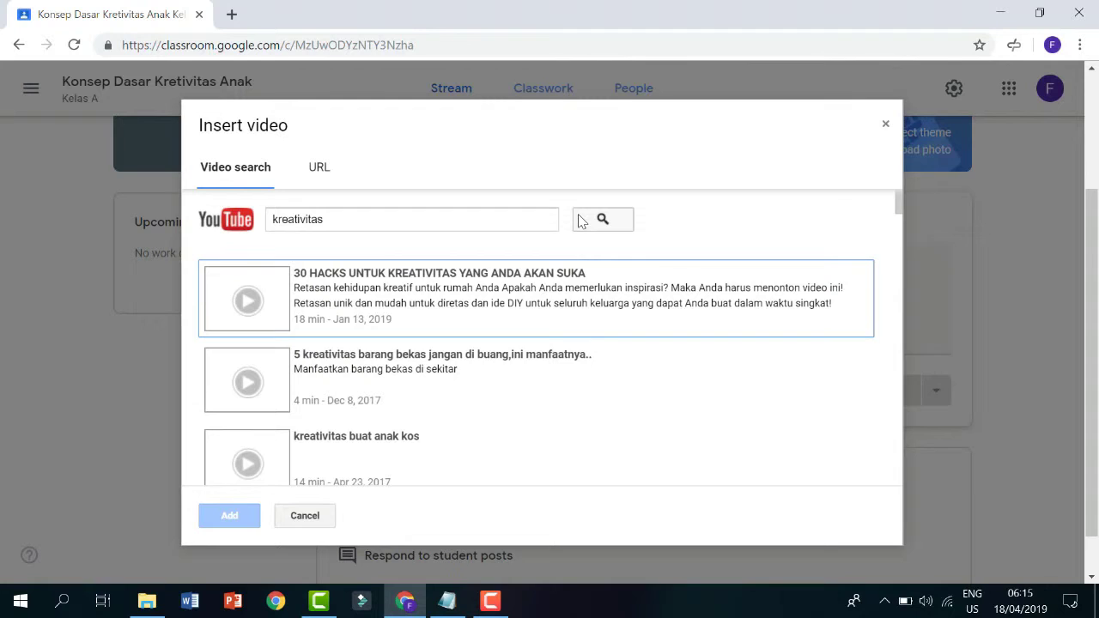
click(440, 291)
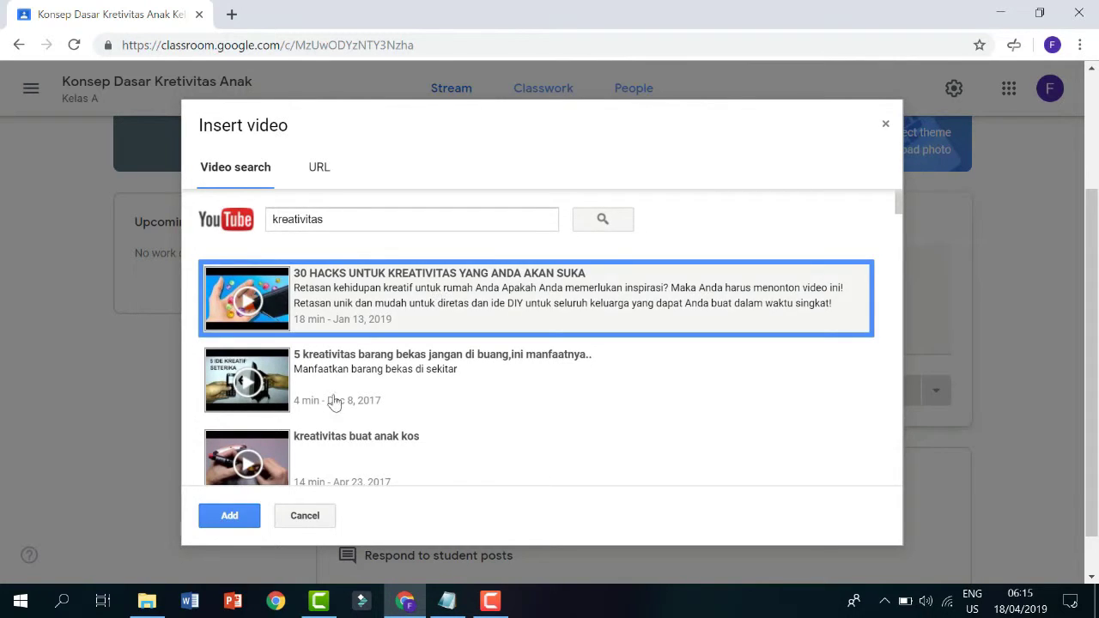
click(305, 515)
Step: View the dialog for adding a link to the class post, cancel it, and check the post's student audience option
click(467, 390)
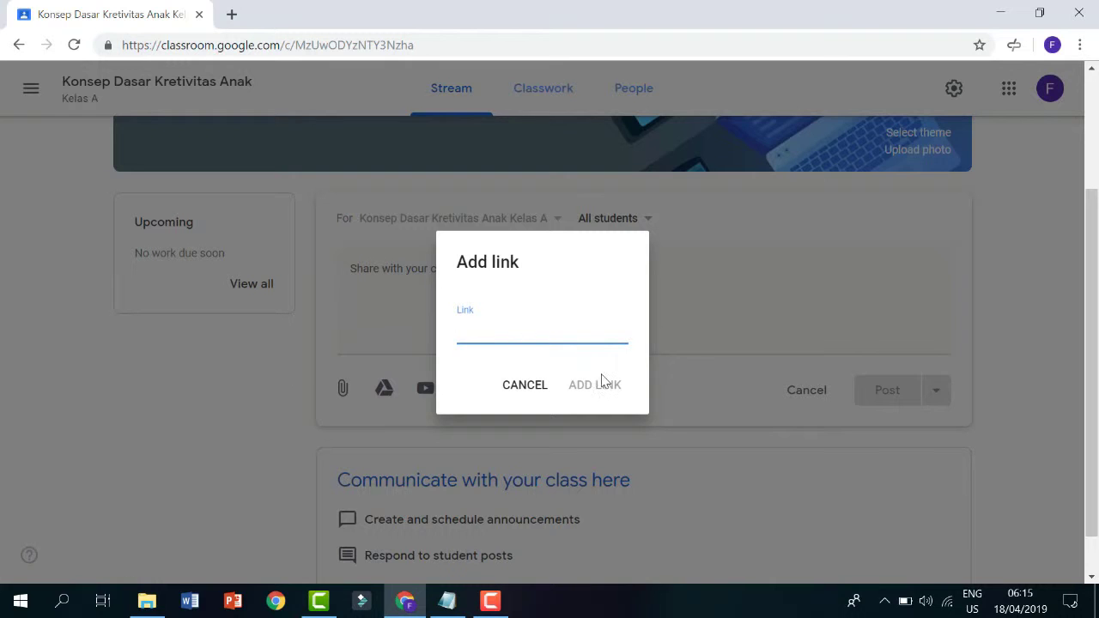
click(533, 386)
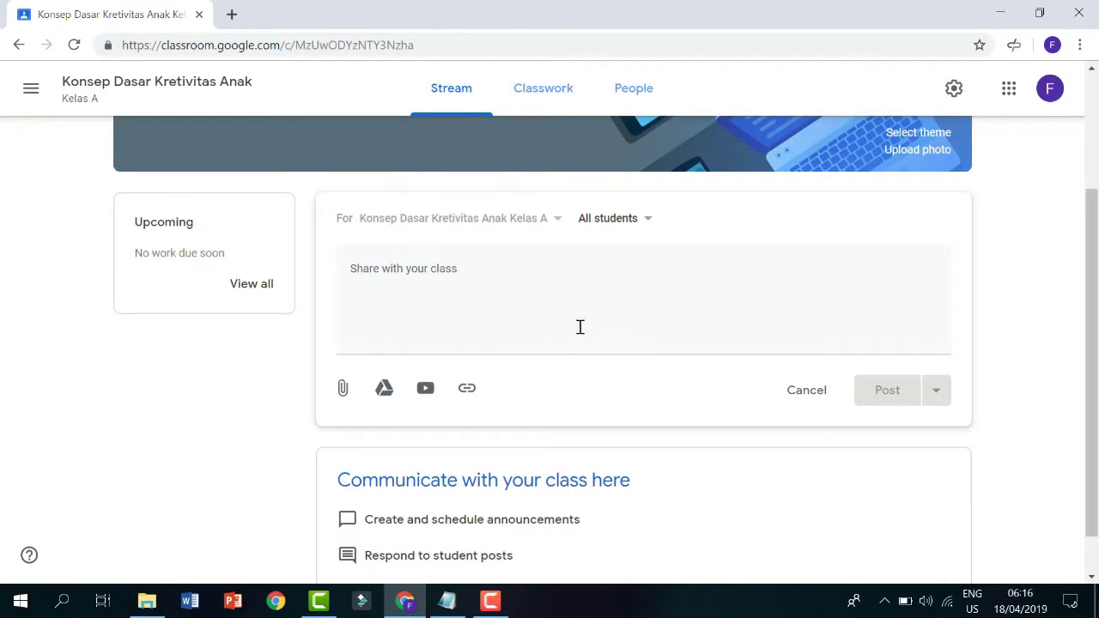
scroll(550, 284, down, 1)
scroll(560, 306, up, 2)
scroll(560, 307, up, 2)
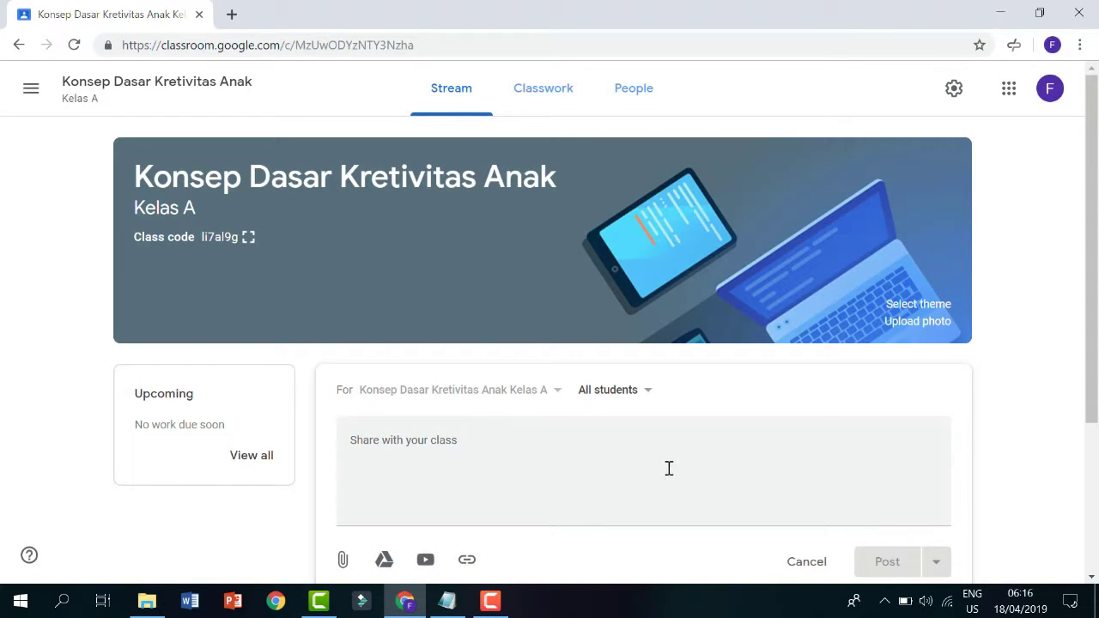
scroll(667, 466, down, 2)
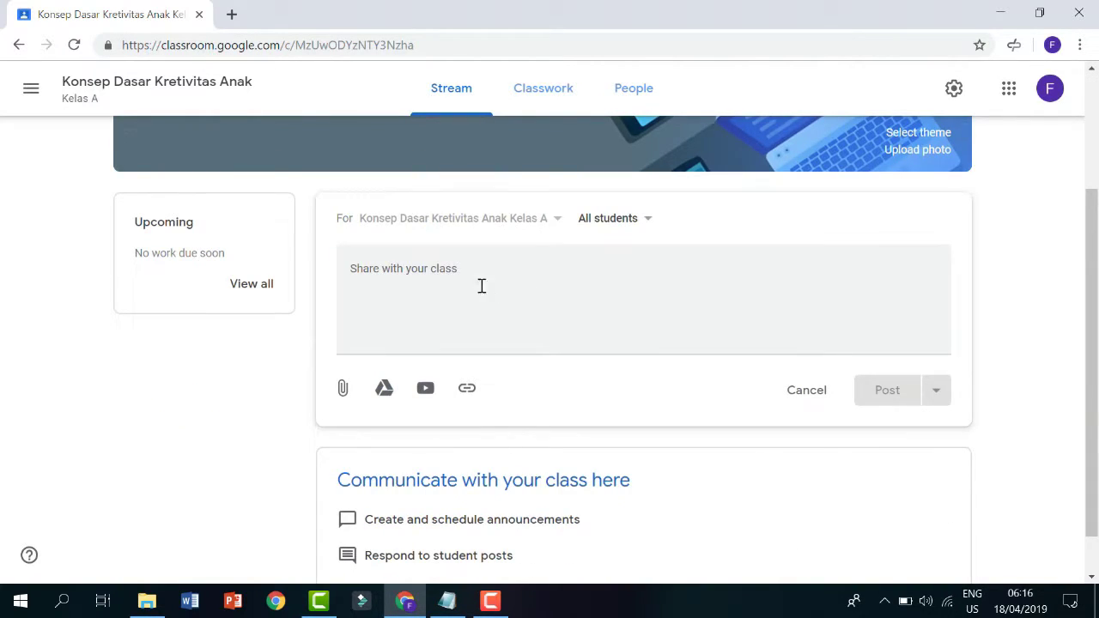
click(650, 222)
click(650, 222)
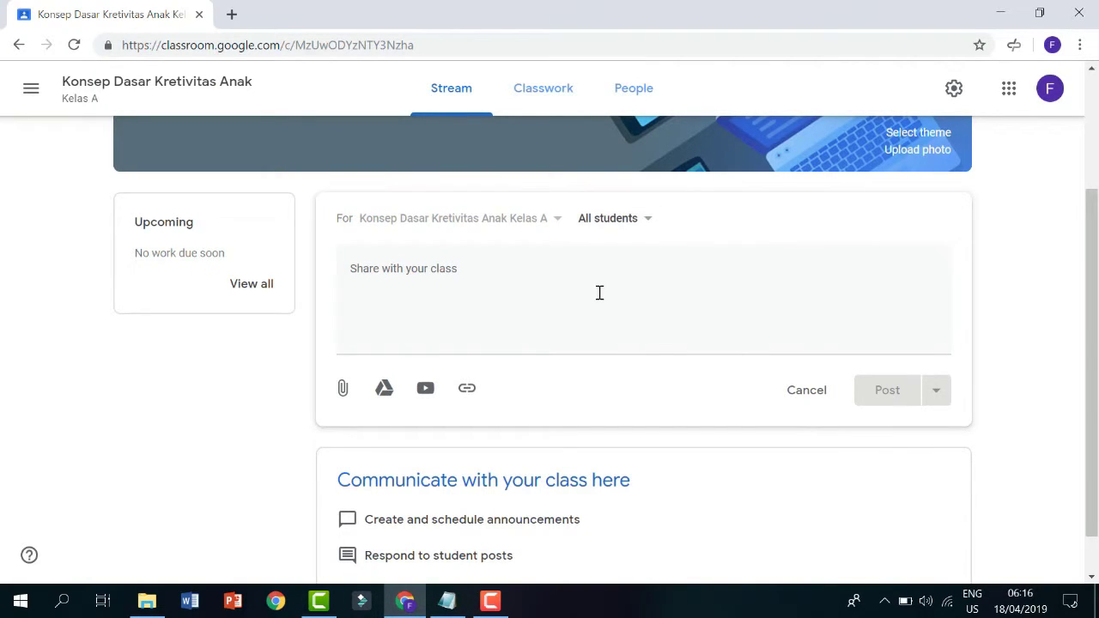
Step: Add a topic named "konsep dasar Kreativitas" to the class's classwork
scroll(599, 295, up, 2)
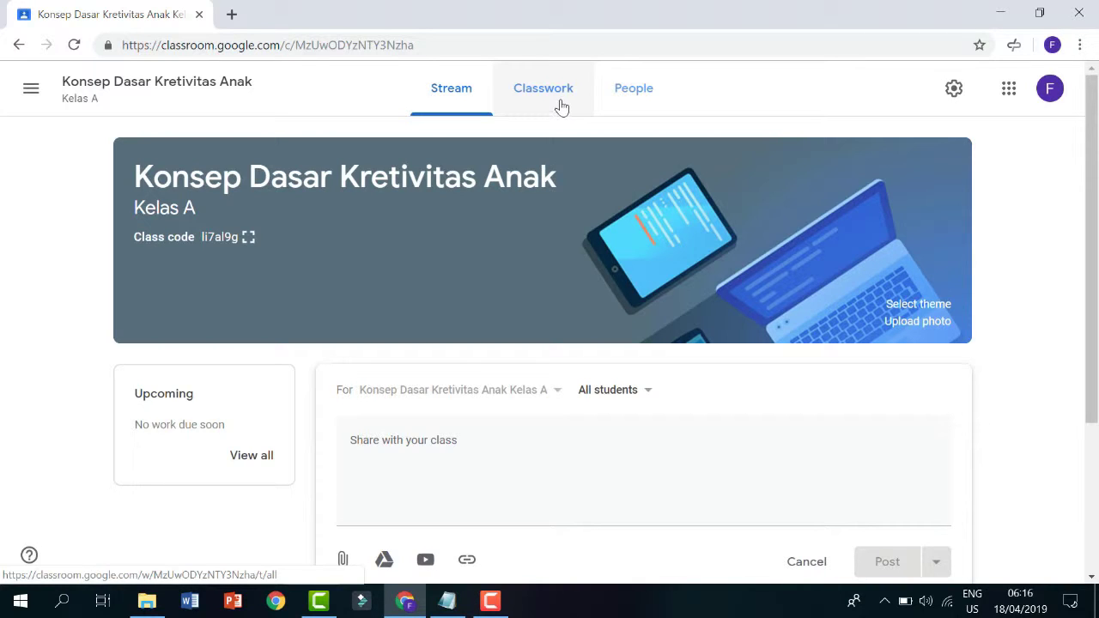
click(556, 100)
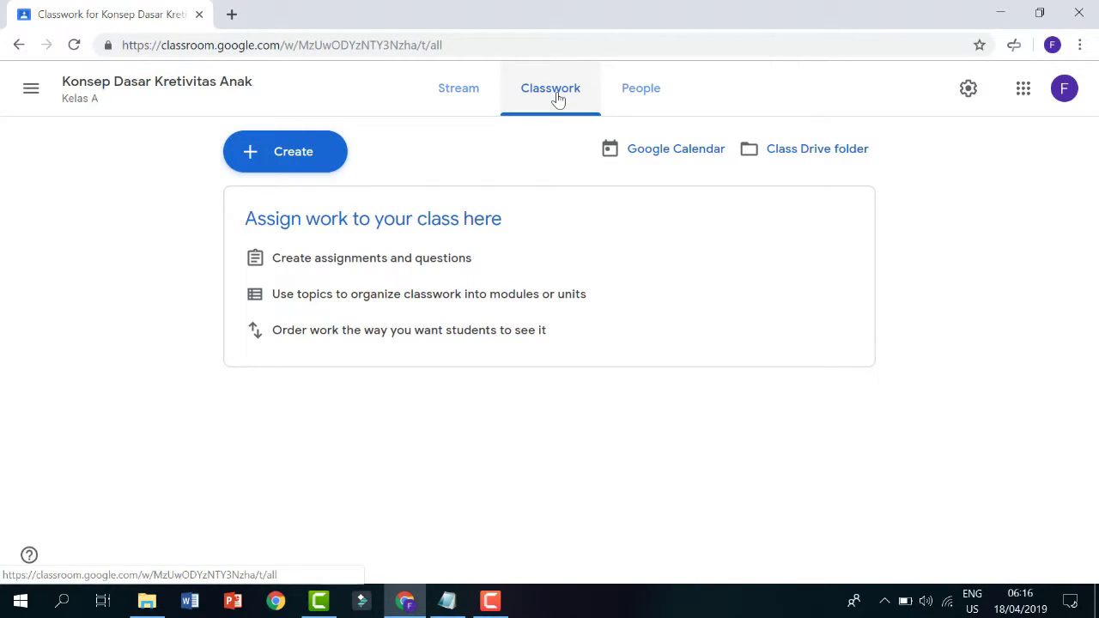
click(323, 159)
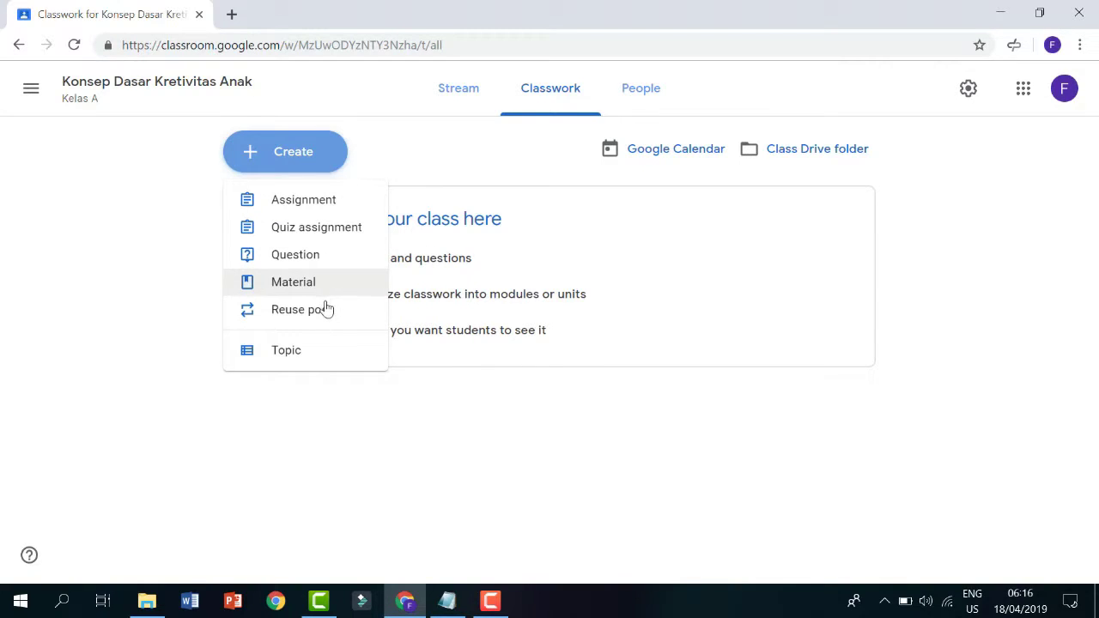
click(327, 352)
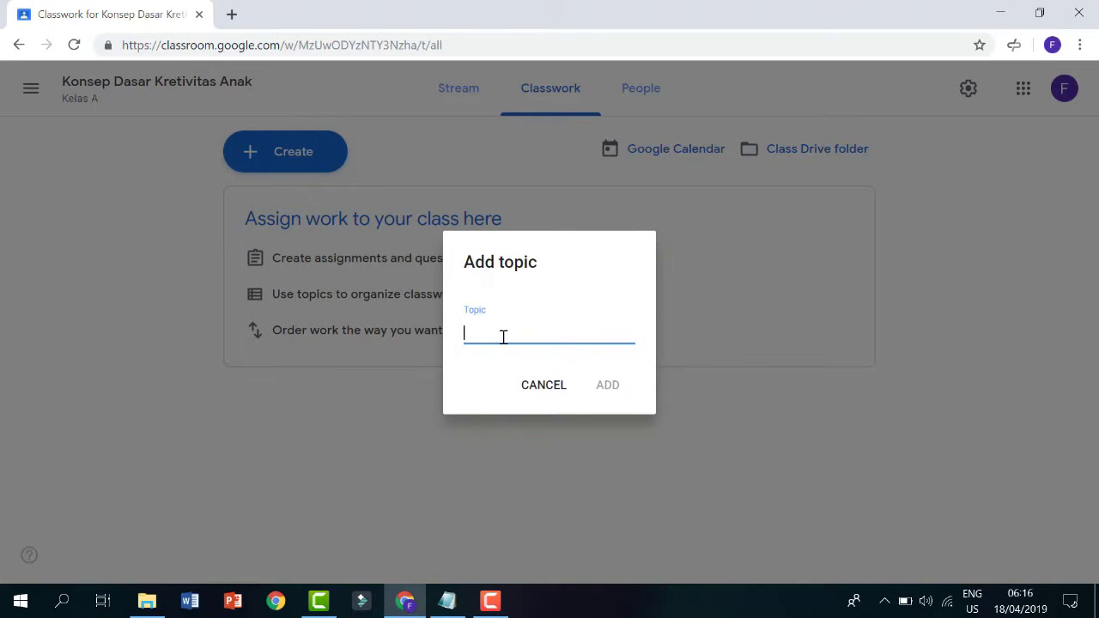
text(konsepdasar Kreativitas)
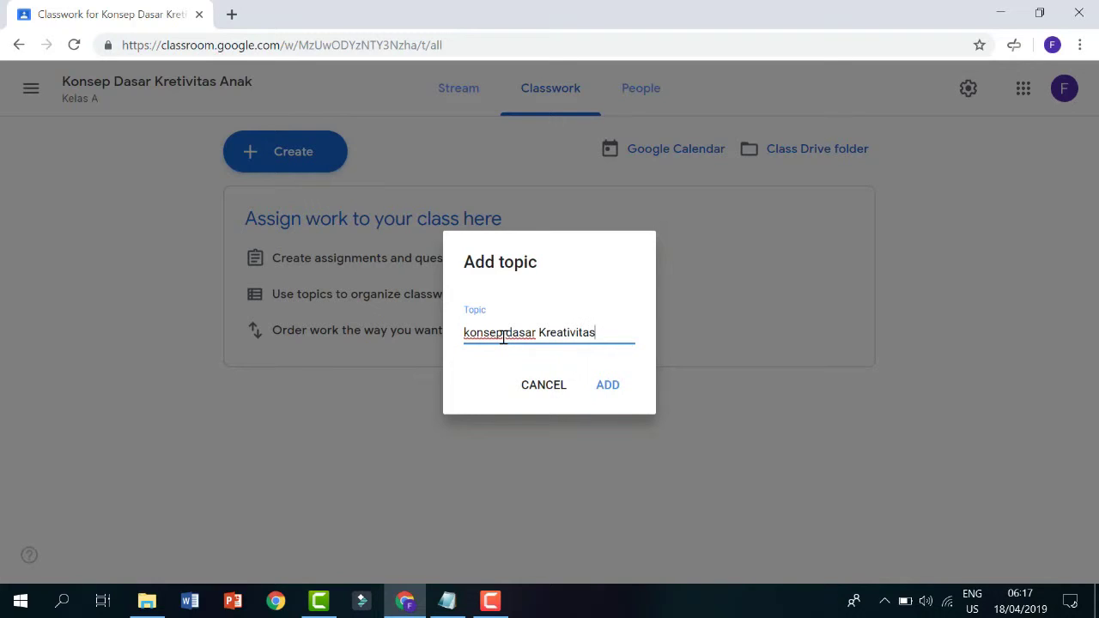
click(611, 385)
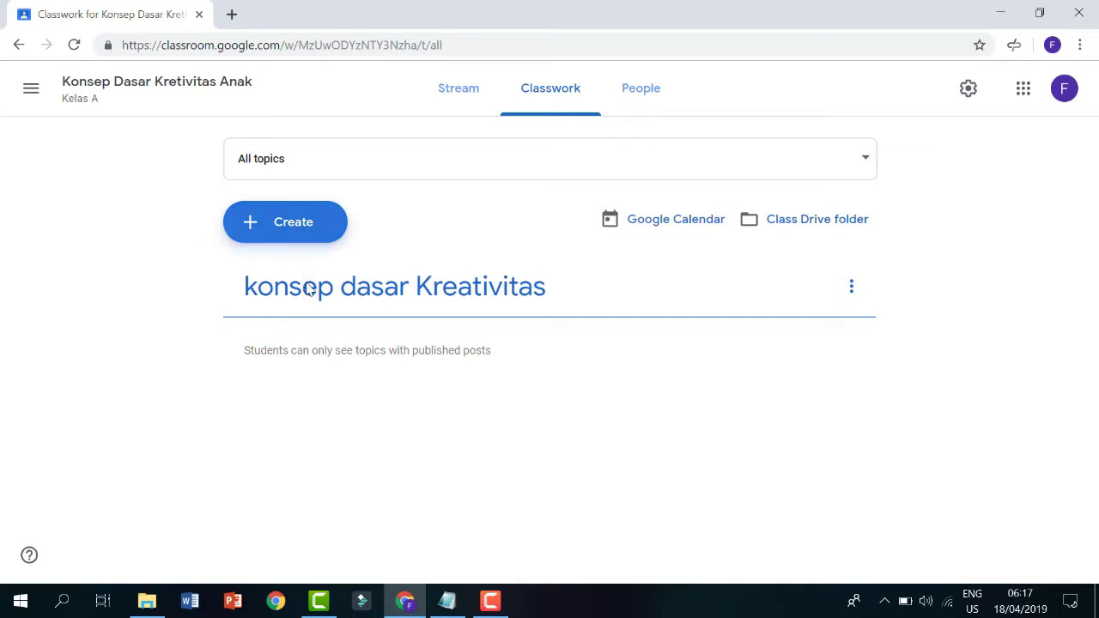
Step: Add a second classwork topic named "Faktor-Faktor Kreativitas"
click(286, 221)
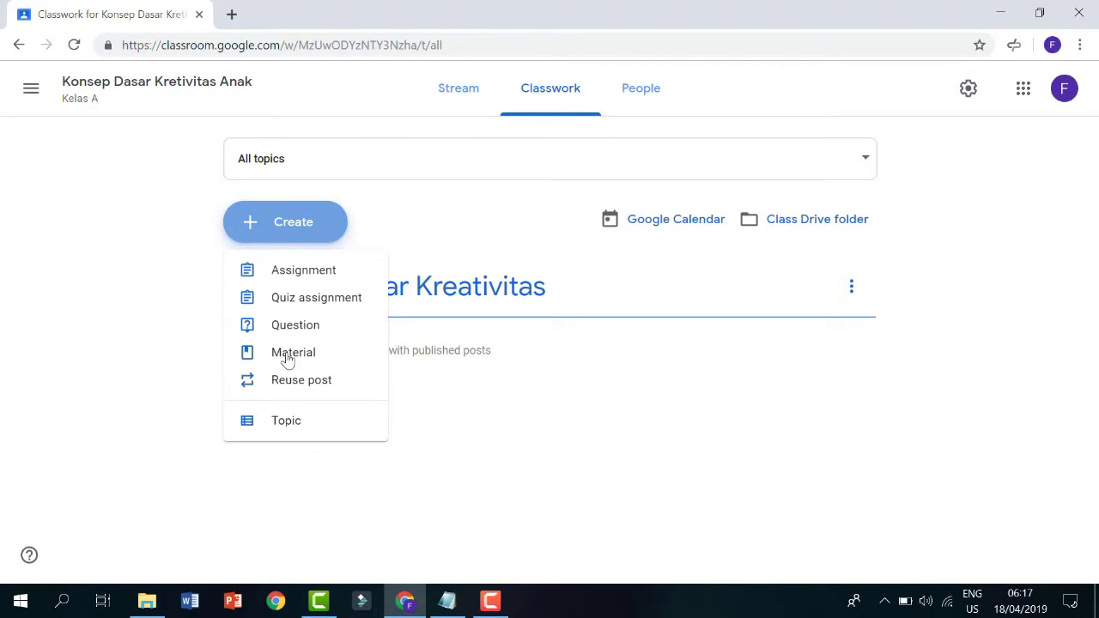
click(285, 421)
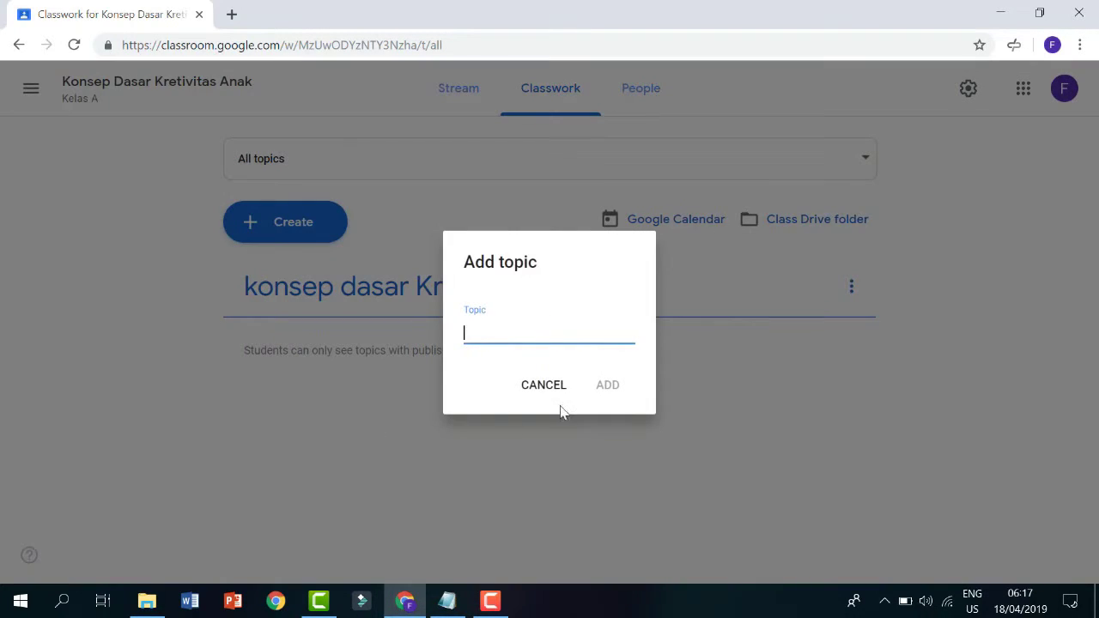
text(Faktor-Faktor Kreativitas)
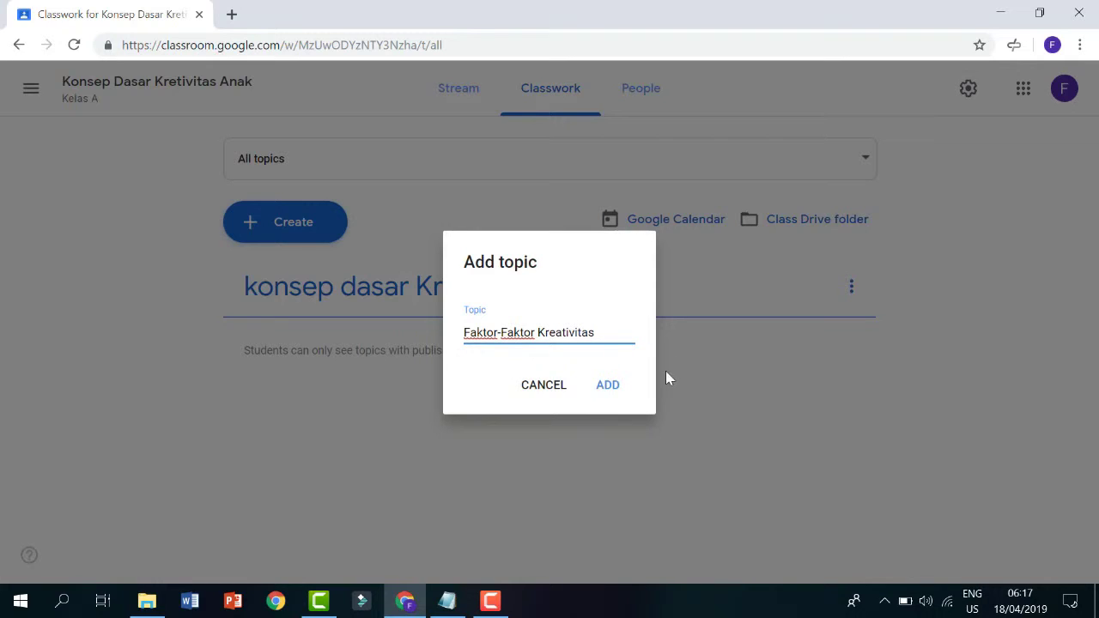
click(607, 386)
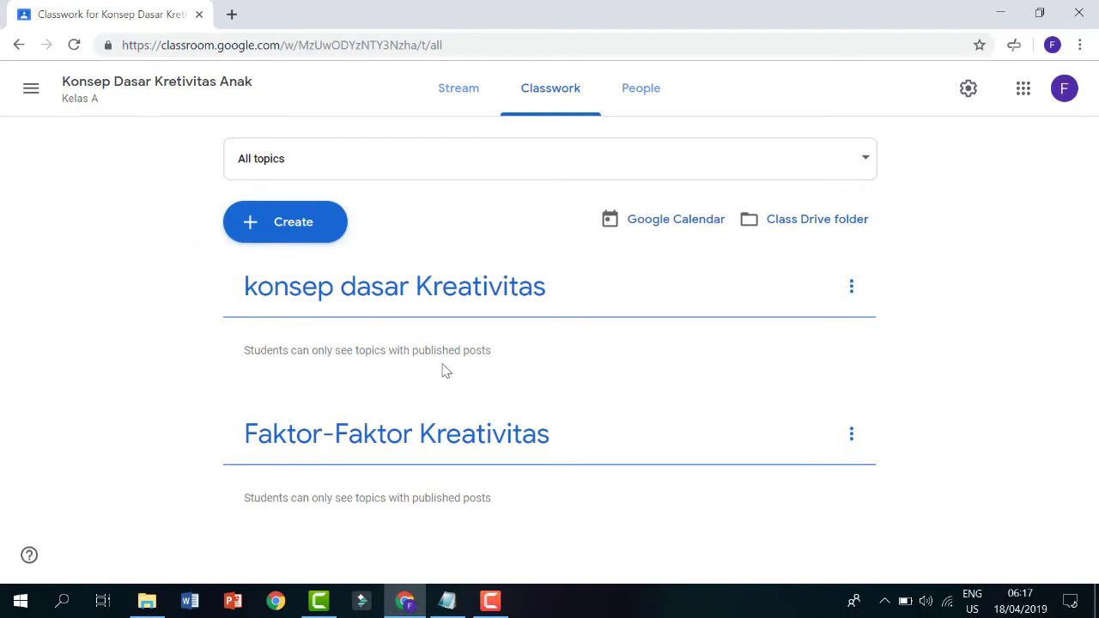
Step: Create a new classwork assignment with the title "Konsep dasar Kreativitas"
click(290, 224)
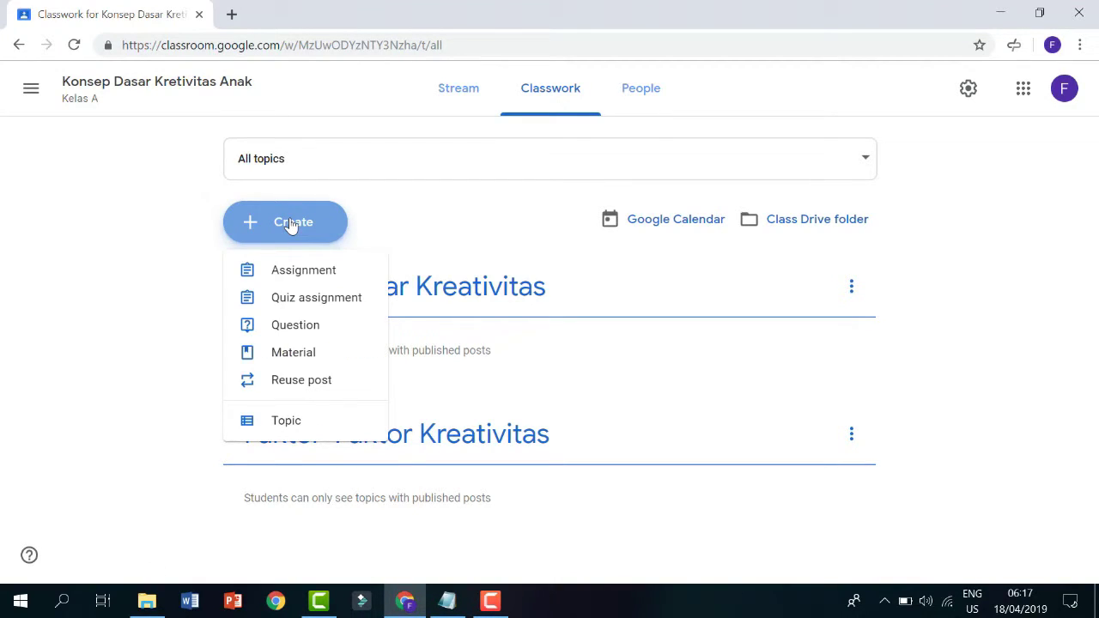
click(312, 275)
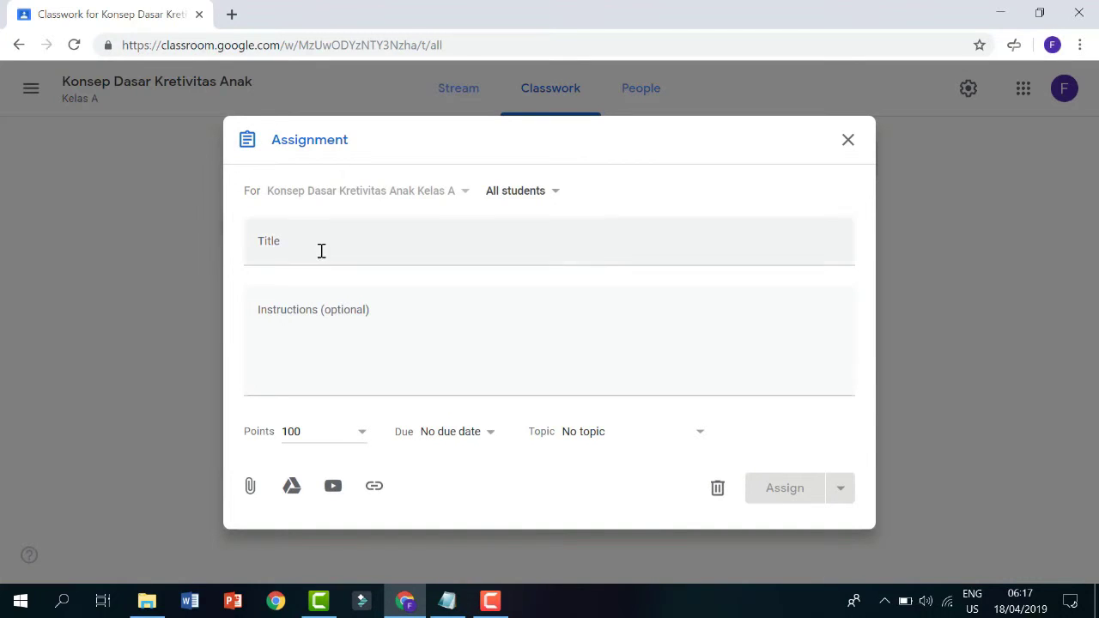
click(320, 250)
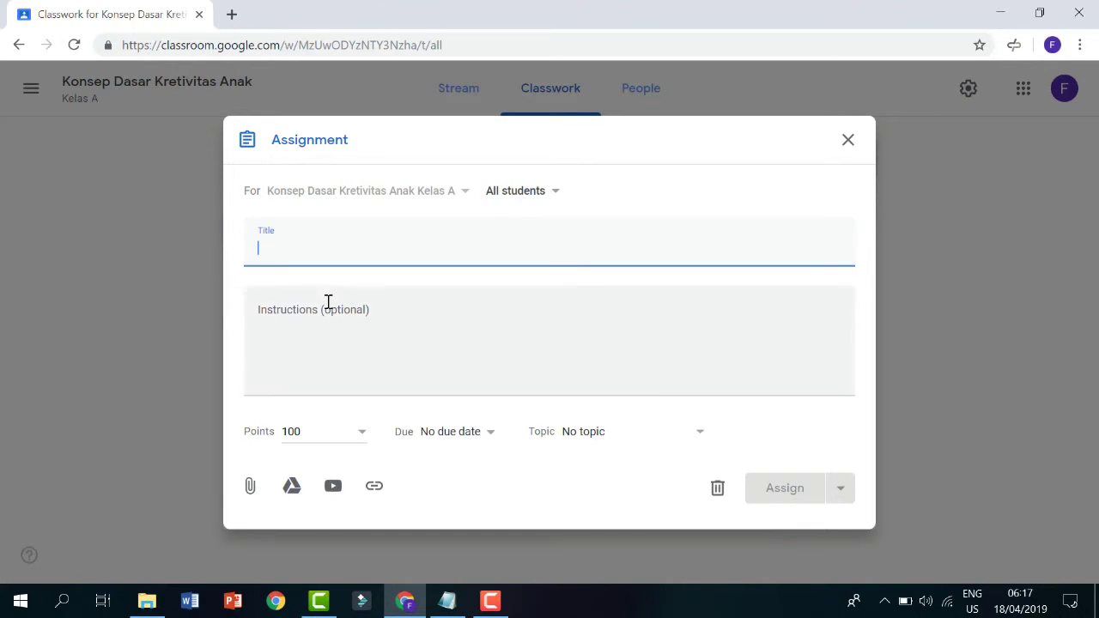
key(Tab)
text(Konsep )
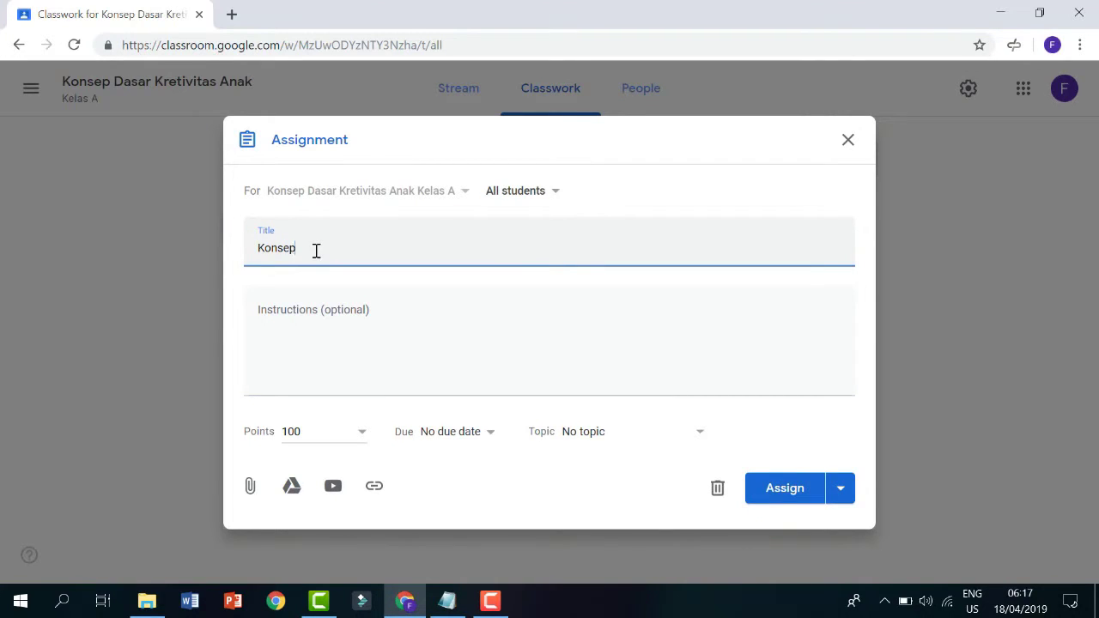
text(dasar Kreativi)
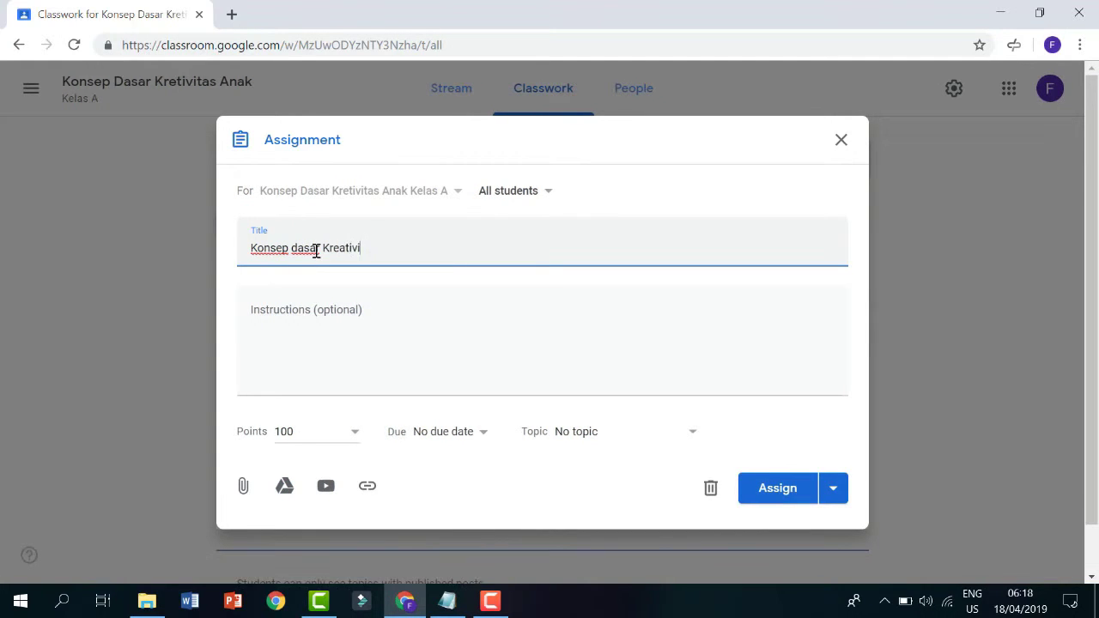
text(tas)
Step: Enter "Bagaimana konsep pengembangan kreativitas anak?" as the assignment's instructions
click(309, 311)
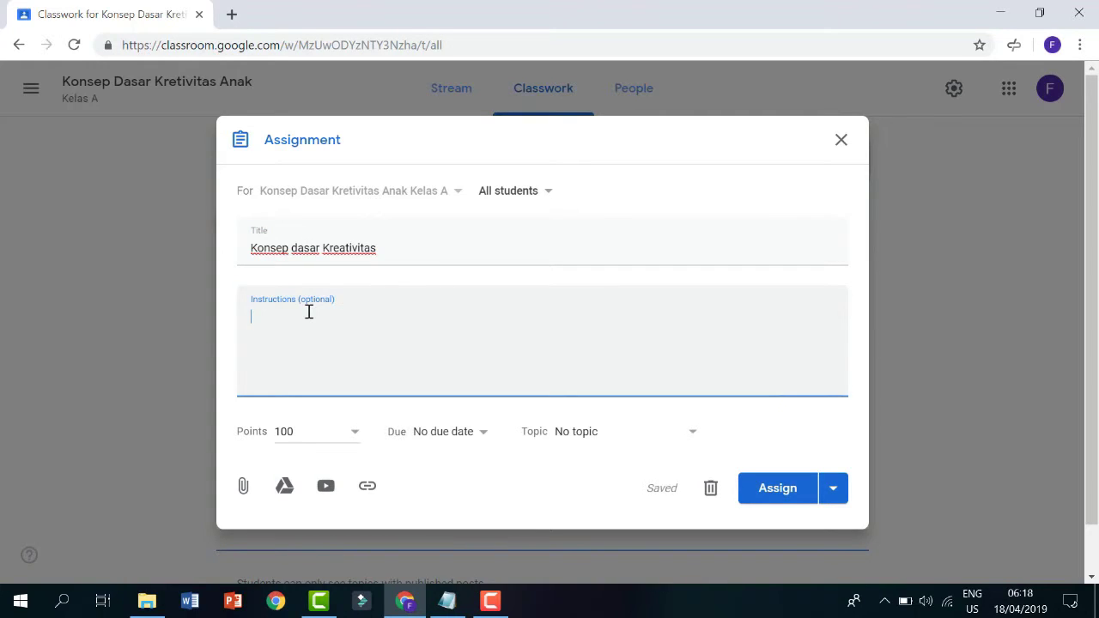
text(Bagaimana k)
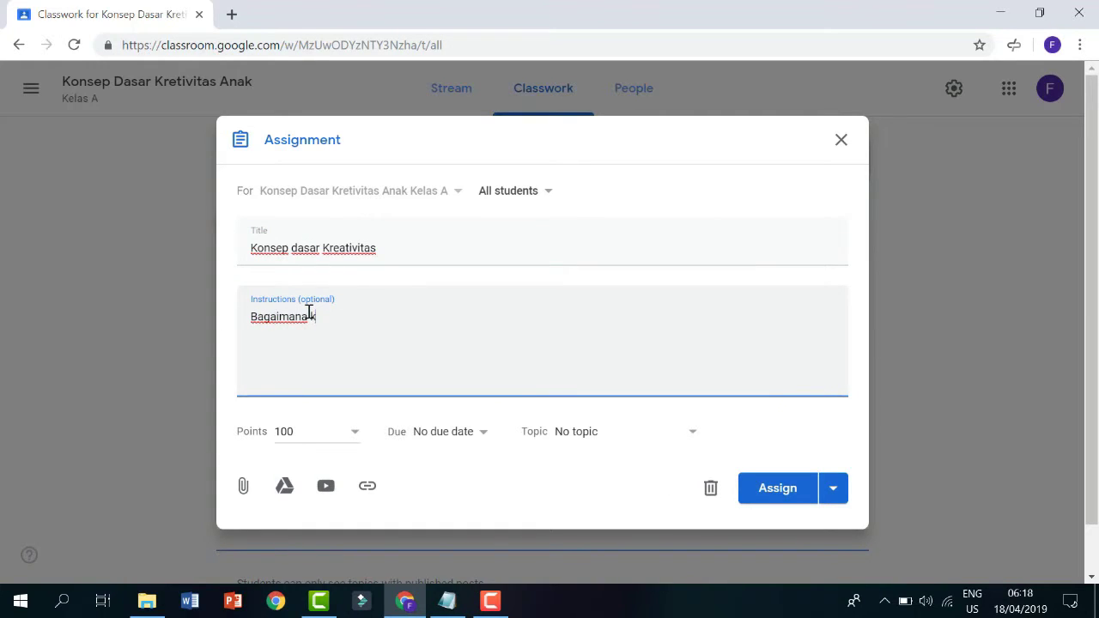
text(onsep pengembangan kreati)
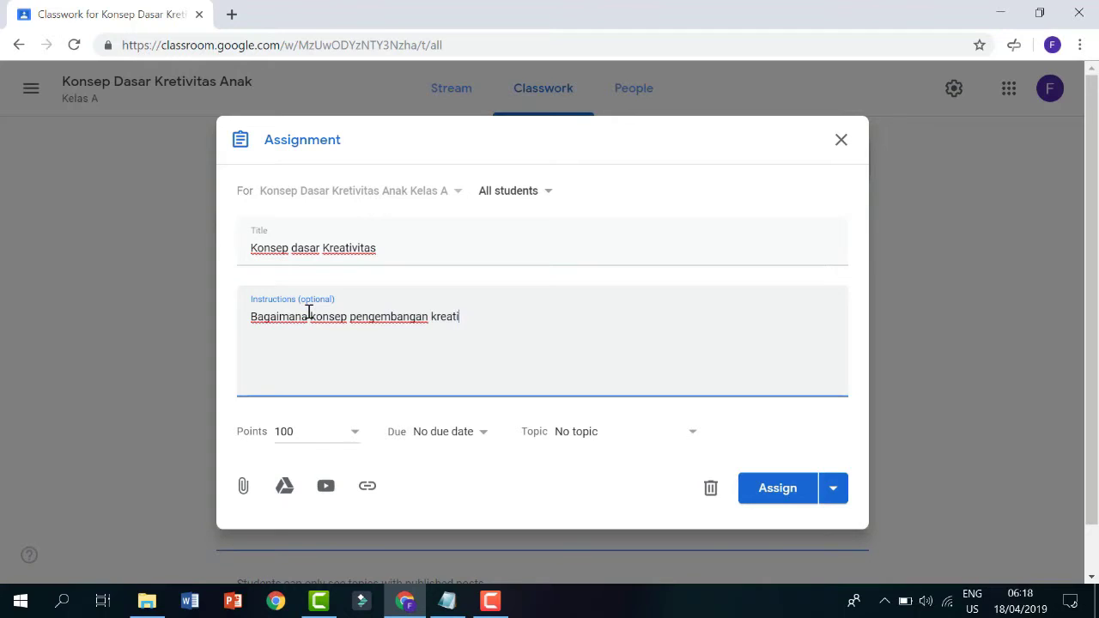
text(vitas anak?)
Step: View the assignment's points options and set its due date to Apr 21, 2019 at 11:59 PM
click(356, 432)
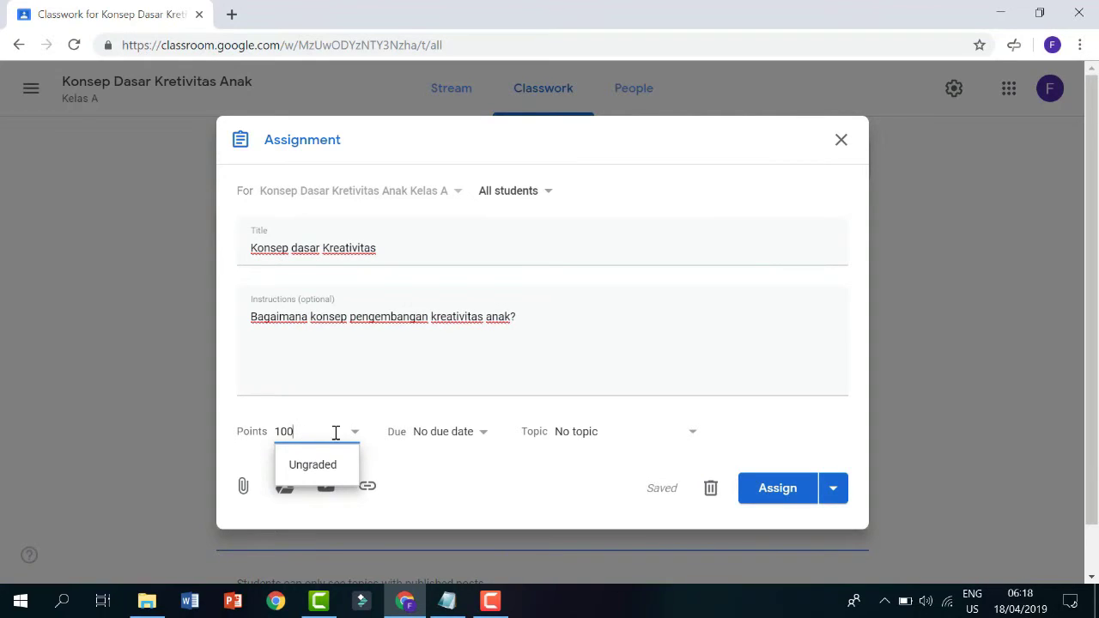
click(484, 438)
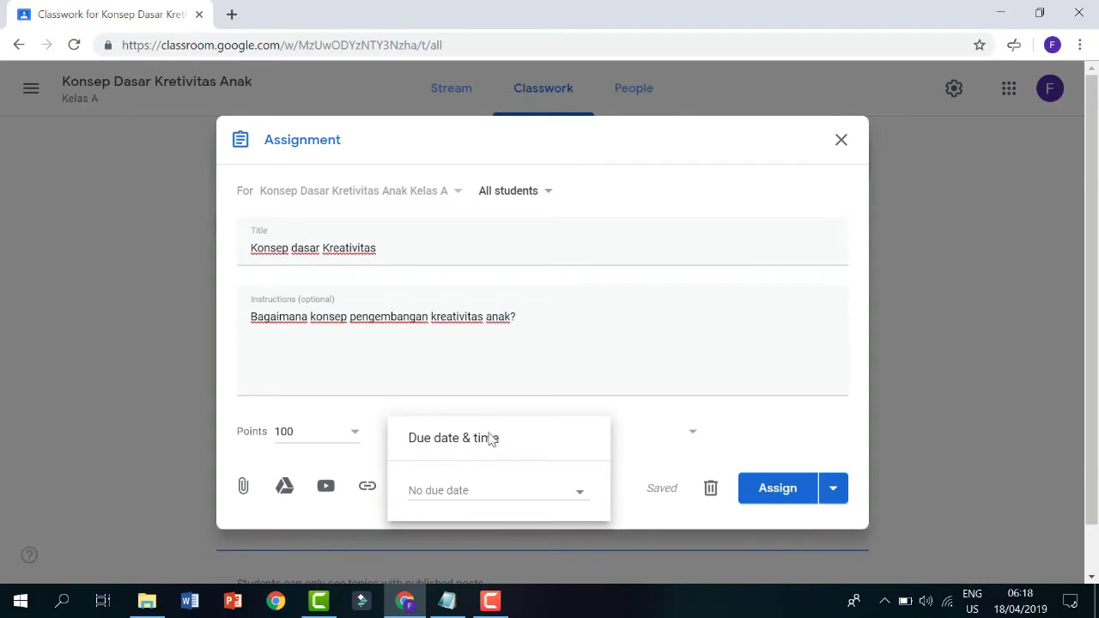
click(582, 496)
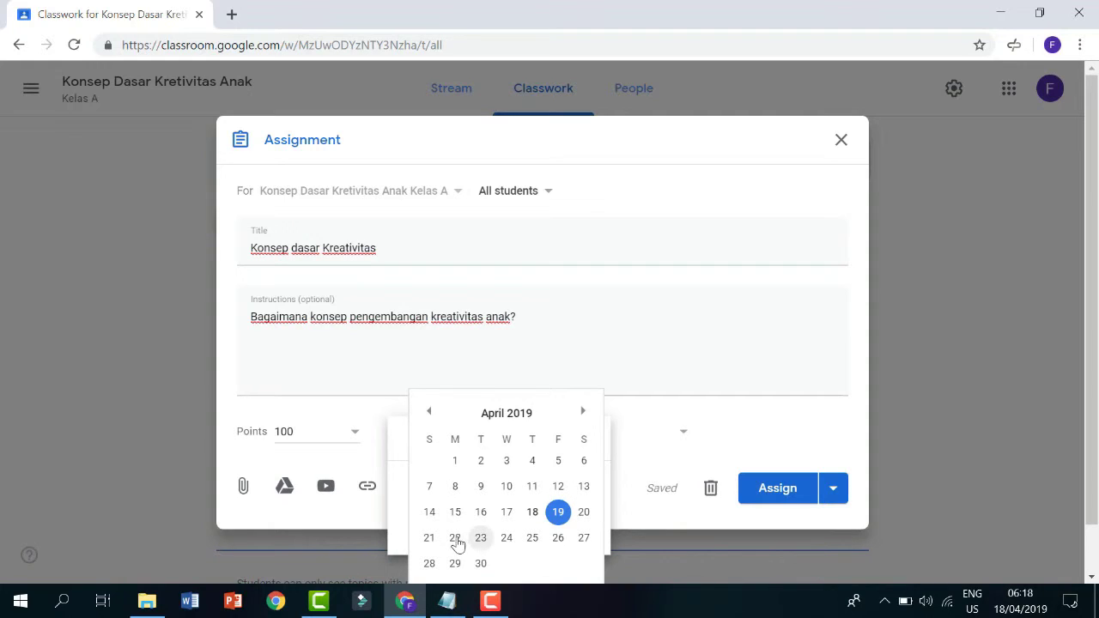
click(429, 538)
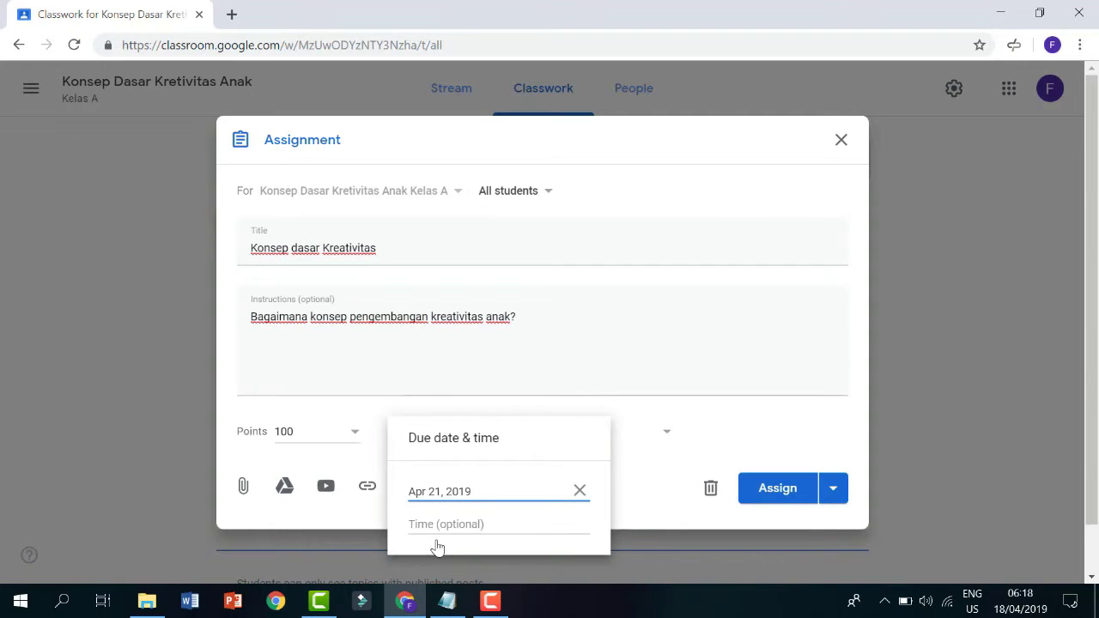
click(468, 530)
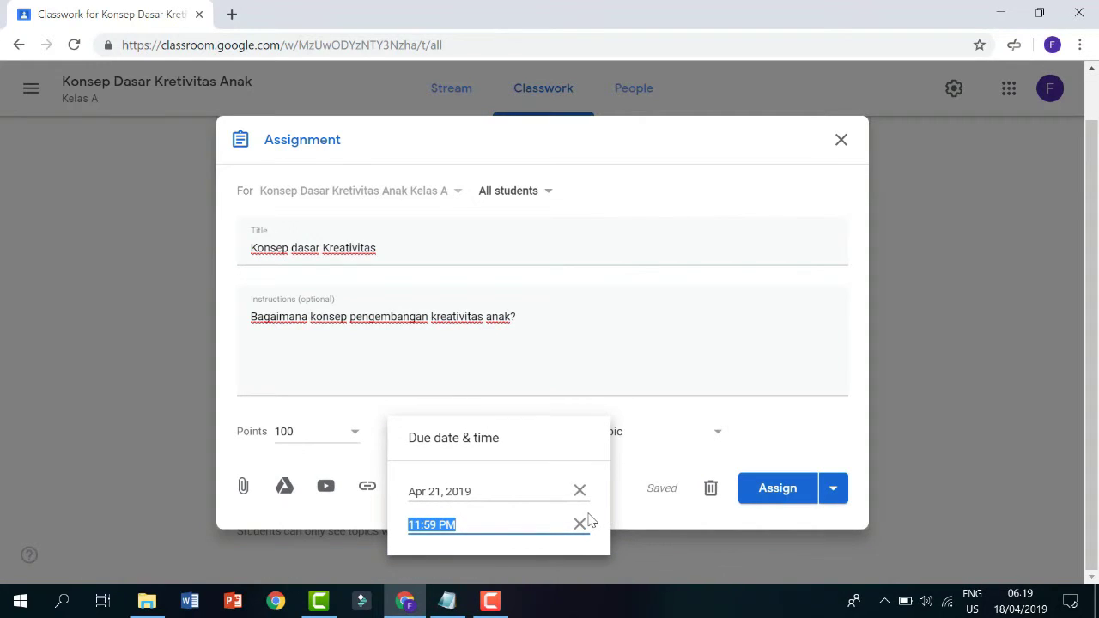
click(631, 488)
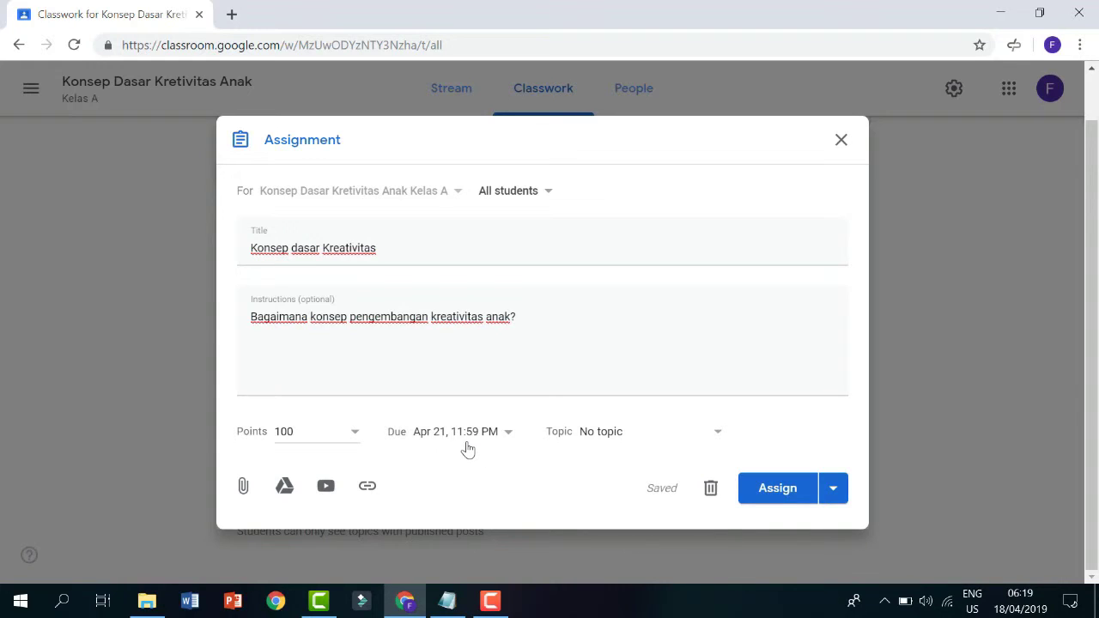
Step: File the assignment under the topic "konsep dasar Kreativitas" and assign it to all students
click(724, 436)
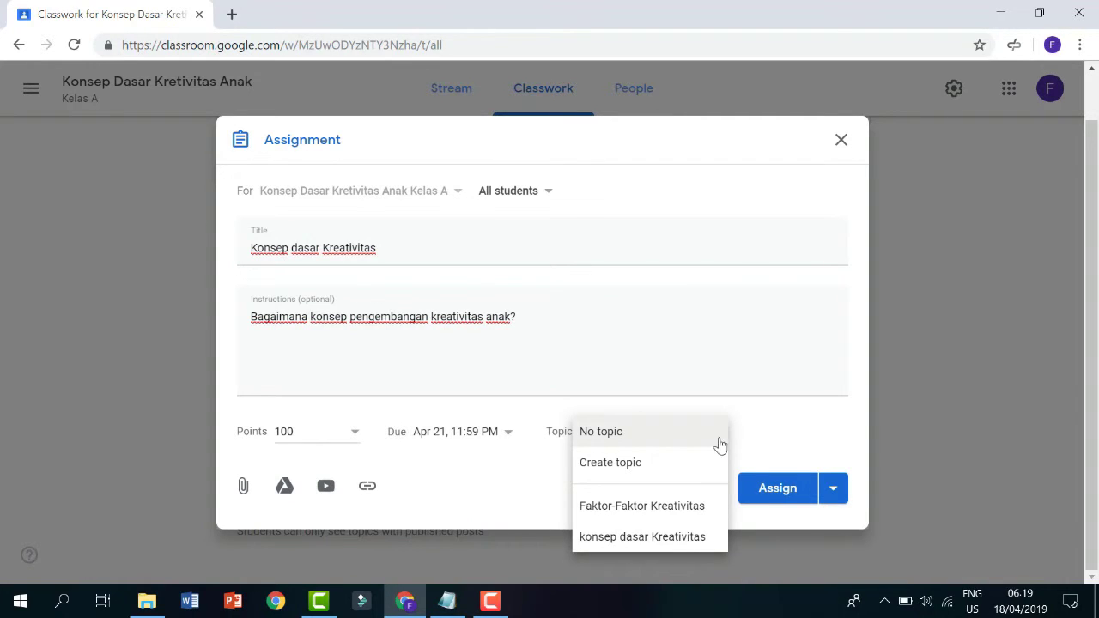
click(692, 539)
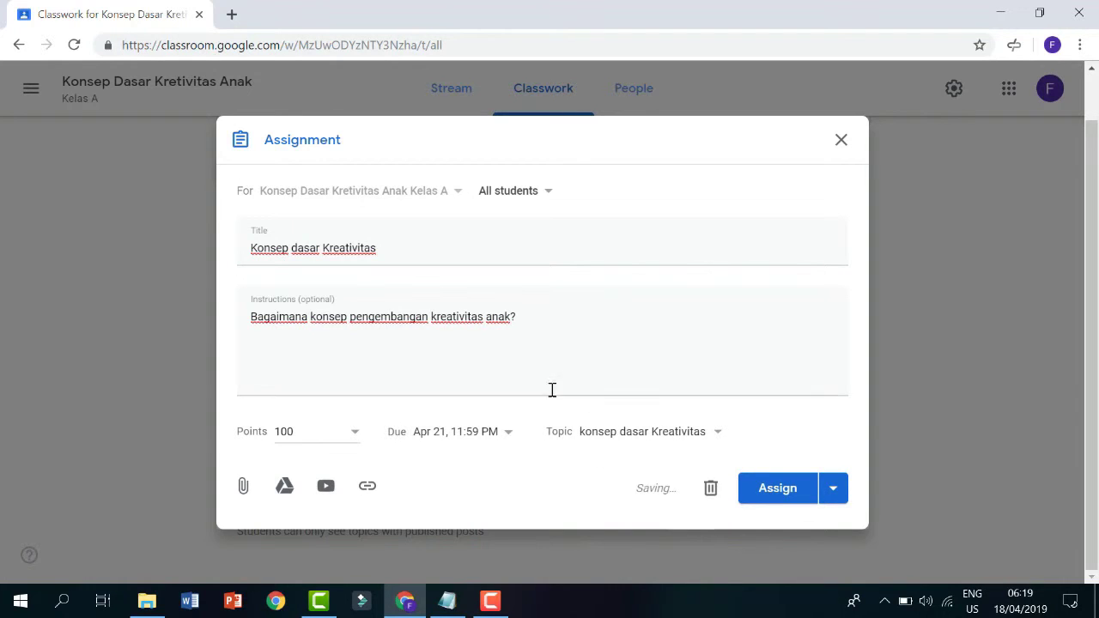
click(474, 364)
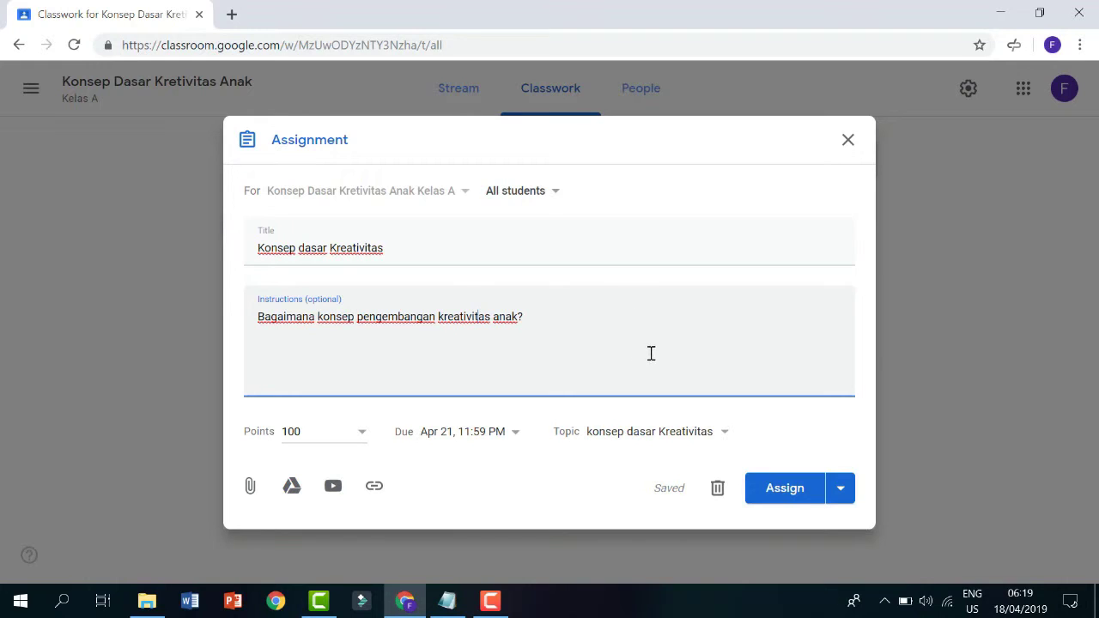
click(785, 489)
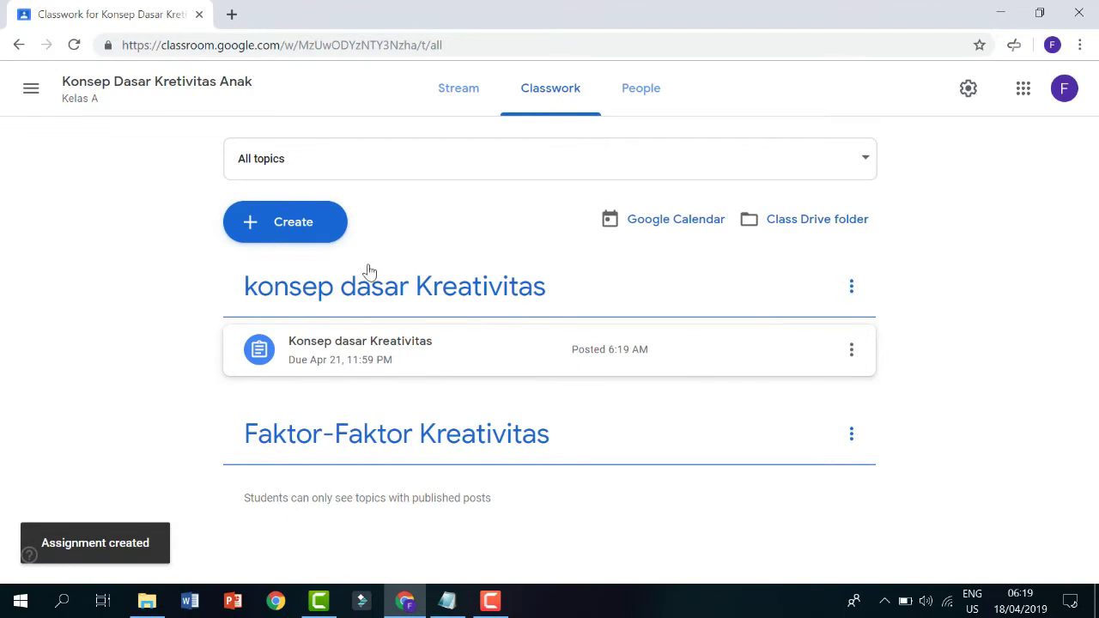
Step: Start a quiz assignment and look over its instructions field, topic choices and attached blank quiz
click(311, 236)
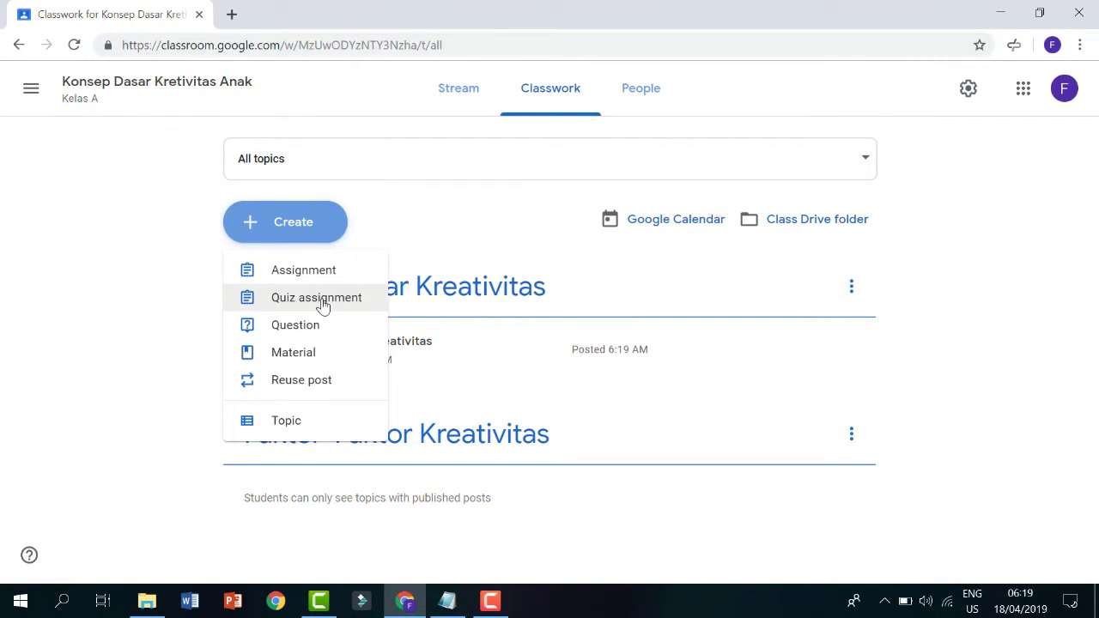
click(556, 308)
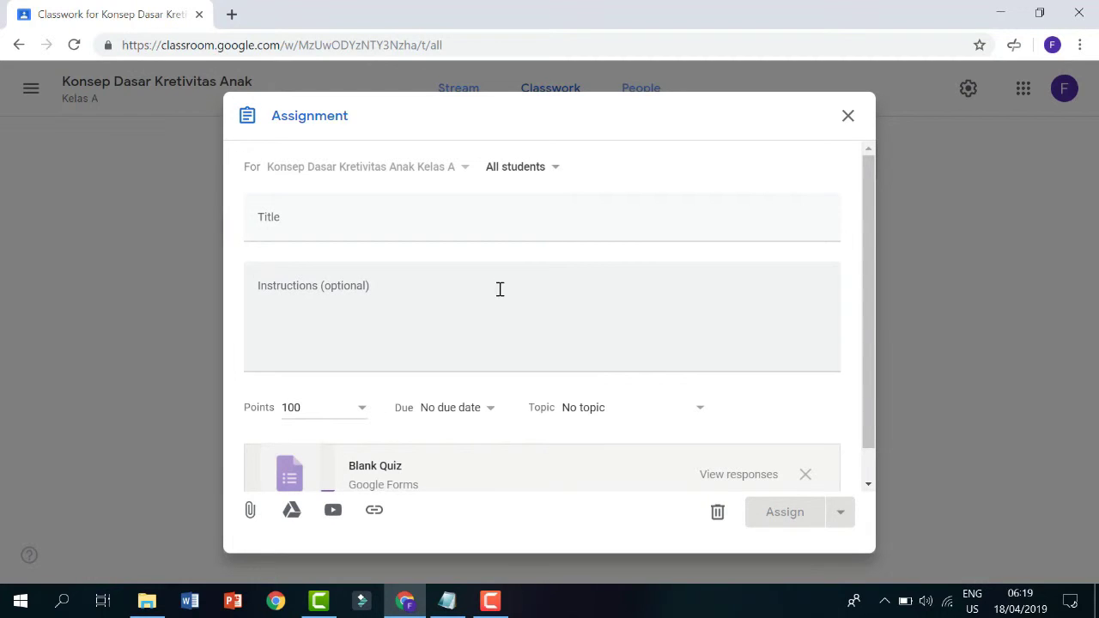
scroll(560, 464, down, 1)
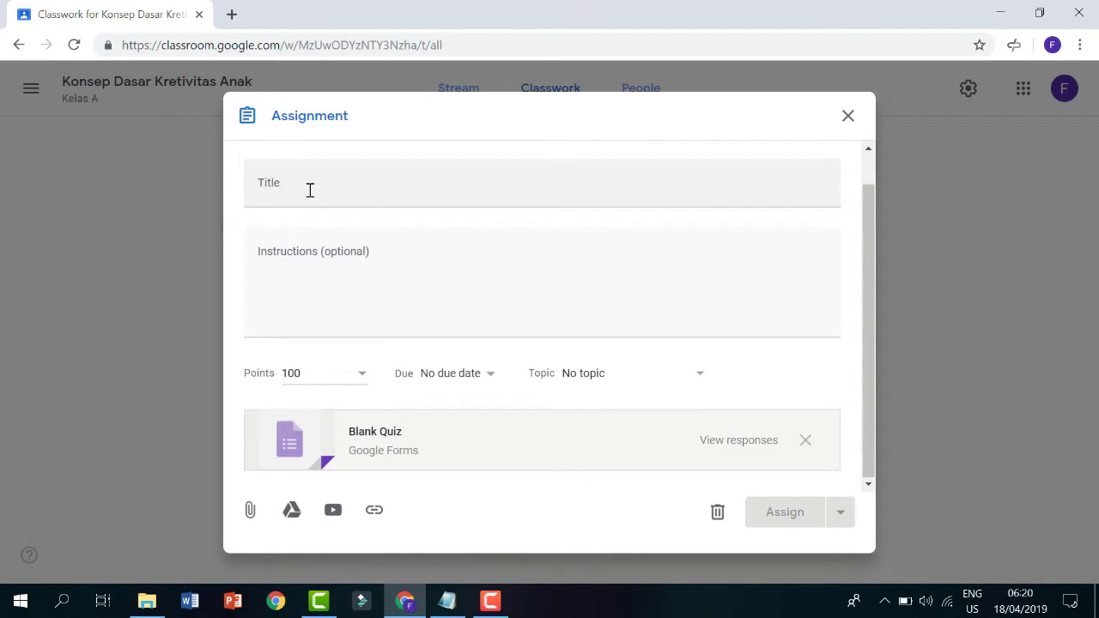
click(286, 262)
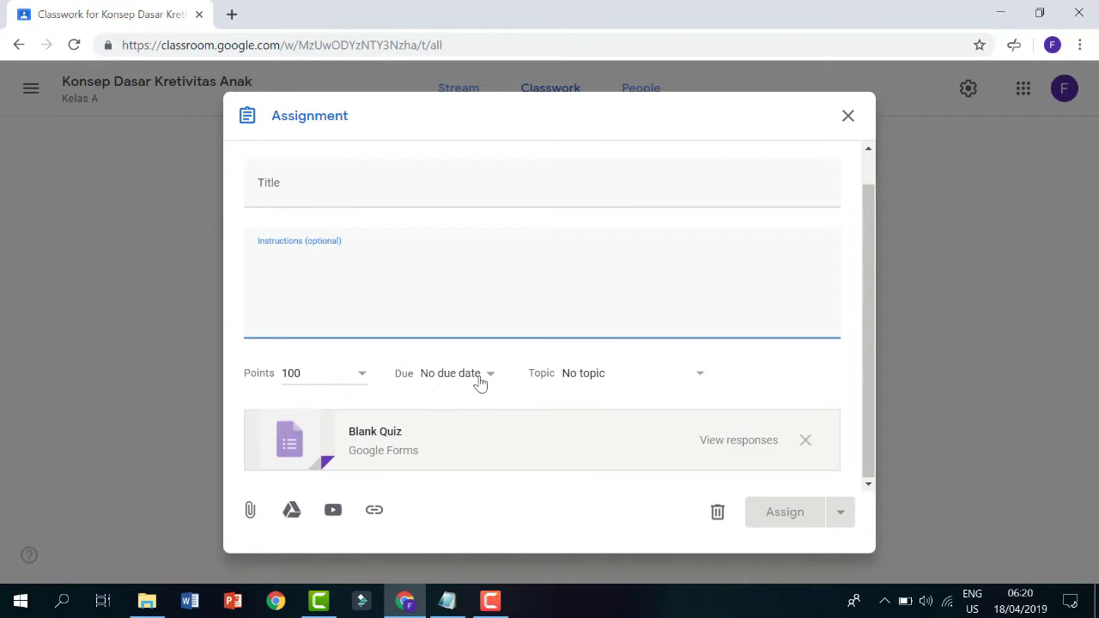
click(705, 376)
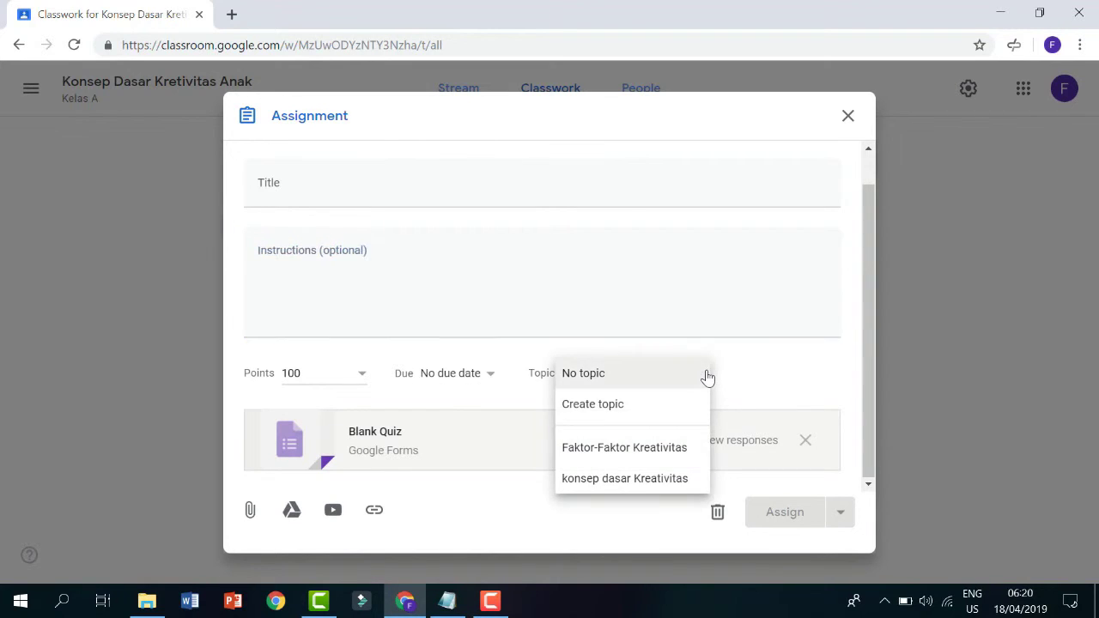
click(705, 375)
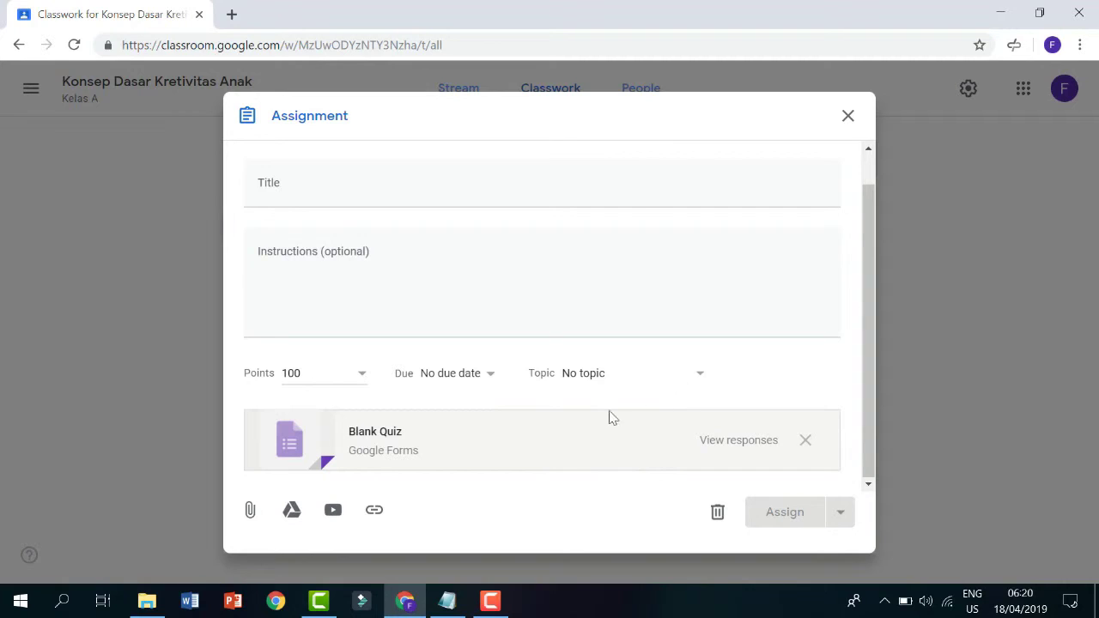
Step: Open the attached Blank Quiz in Google Forms and look at its title, description and first answer option
click(568, 456)
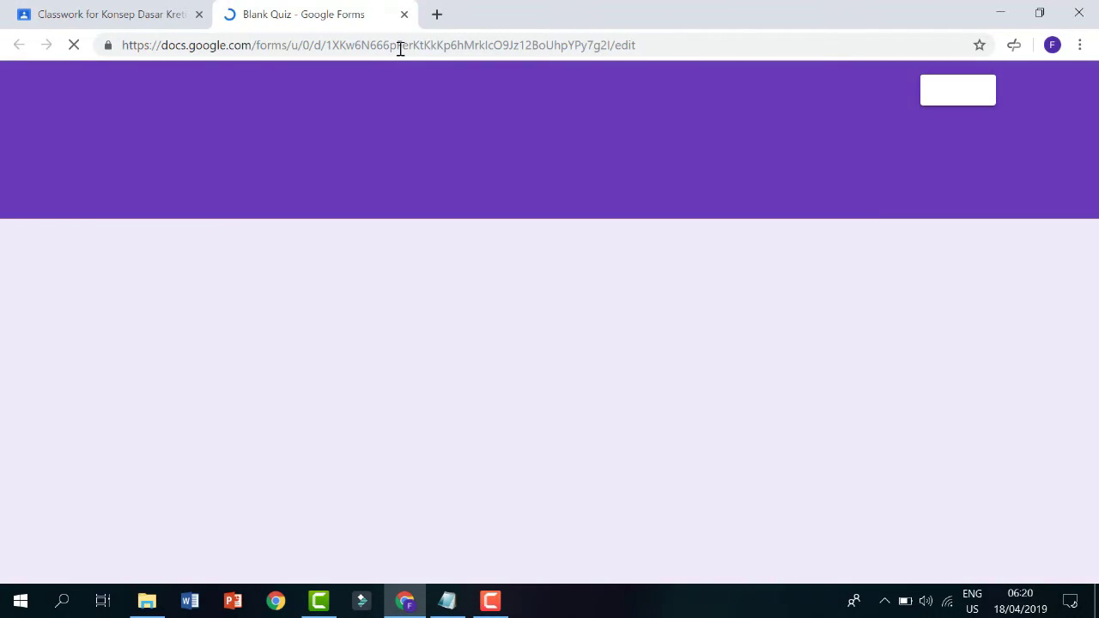
click(400, 46)
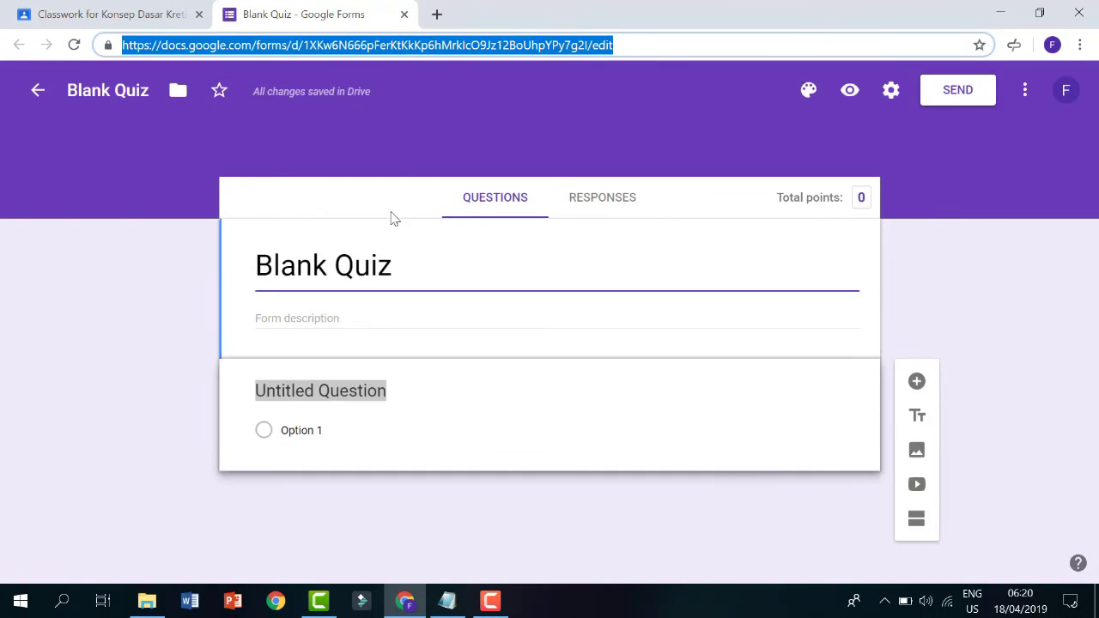
click(388, 266)
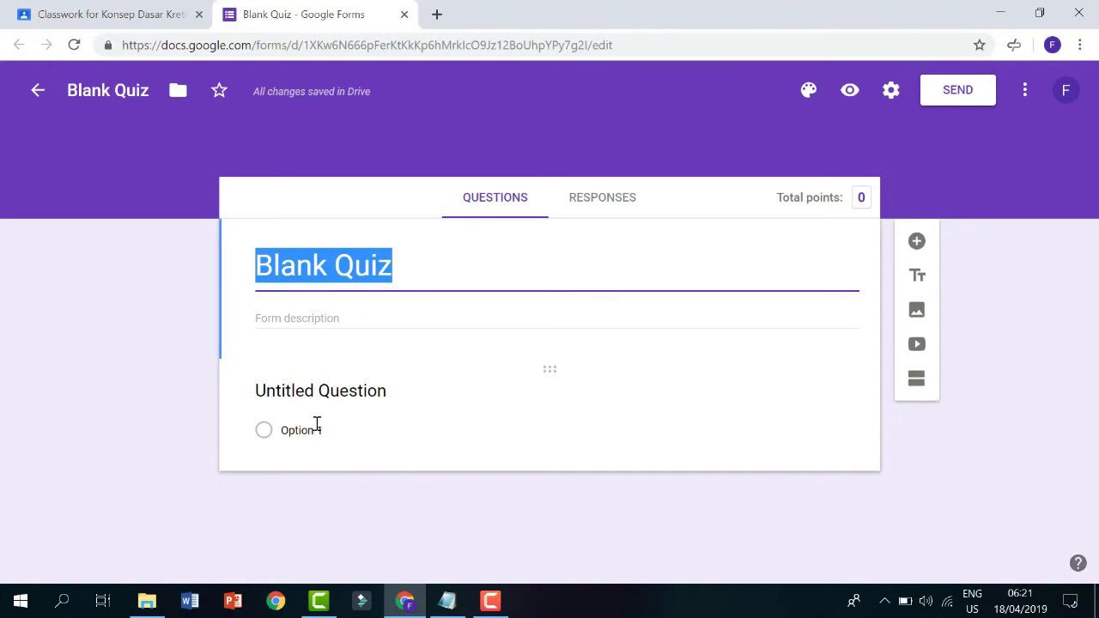
click(400, 319)
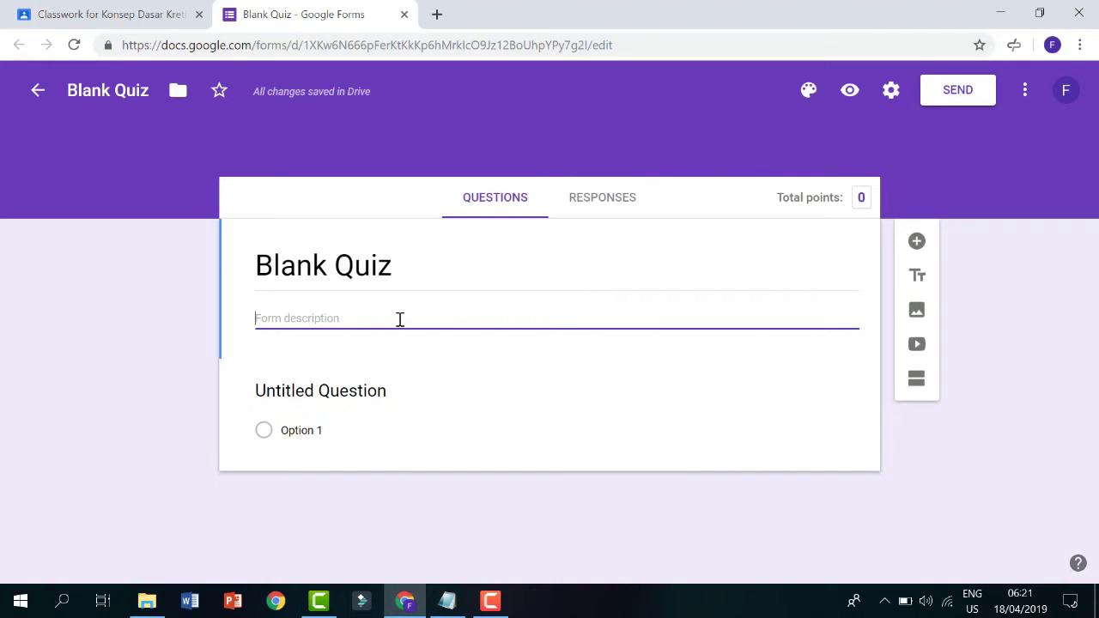
click(302, 439)
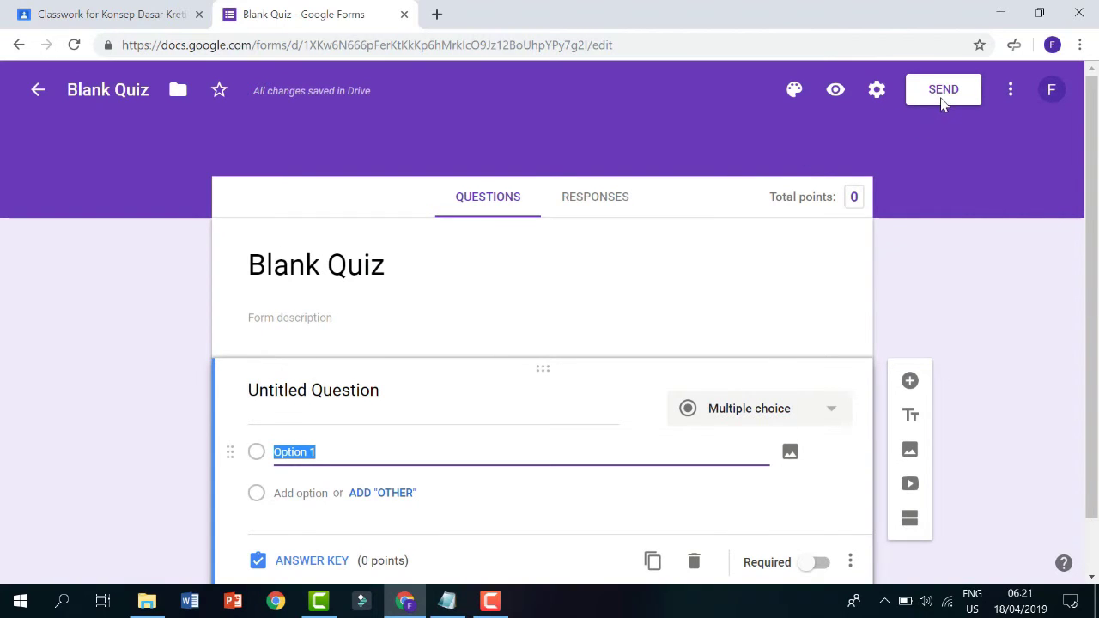
Step: View the quiz form's email sending options, and close both the form and the unassigned quiz assignment
click(933, 99)
scroll(933, 99, down, 1)
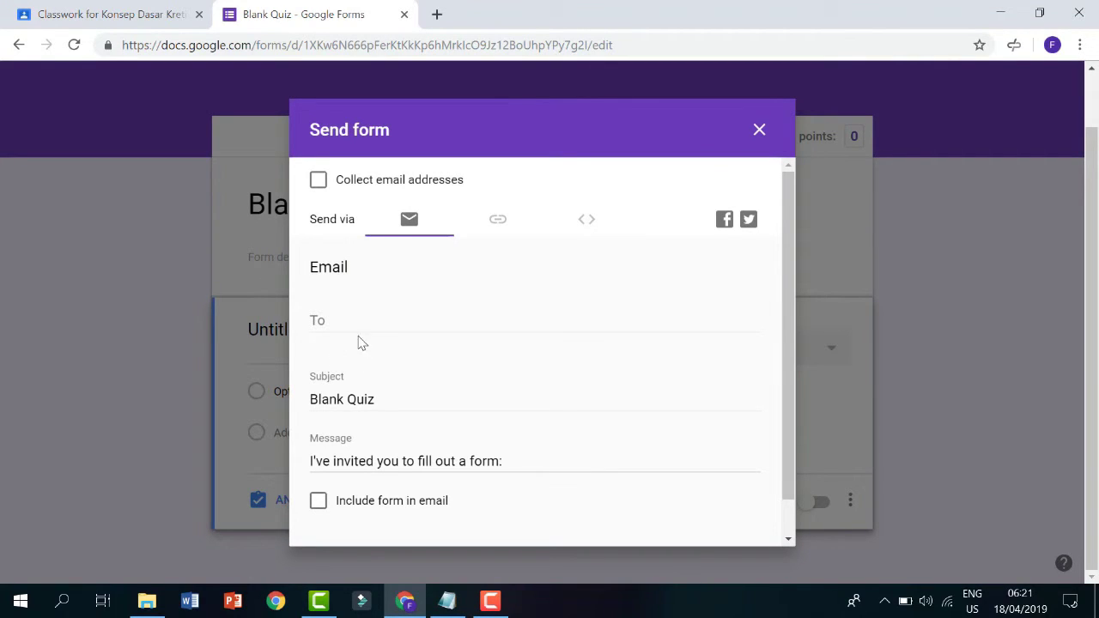
click(530, 314)
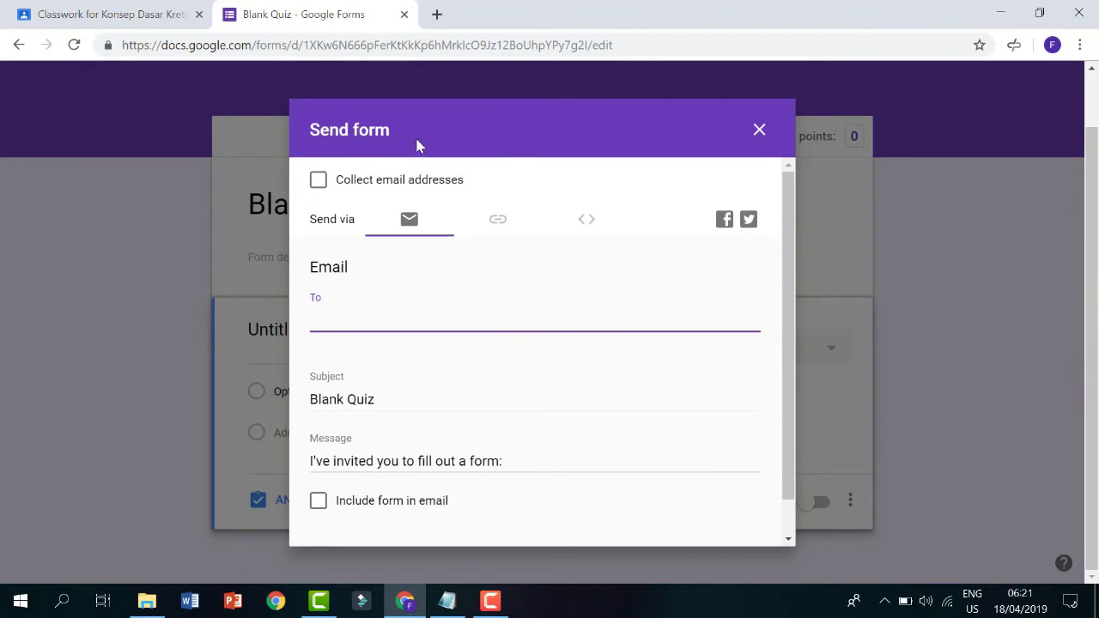
click(404, 15)
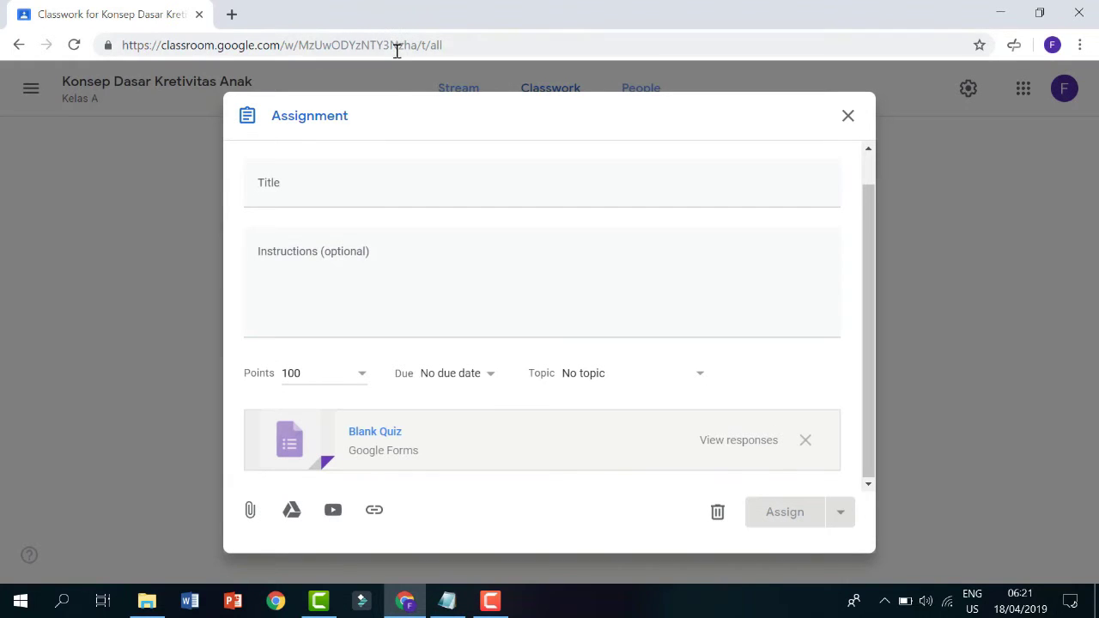
click(847, 129)
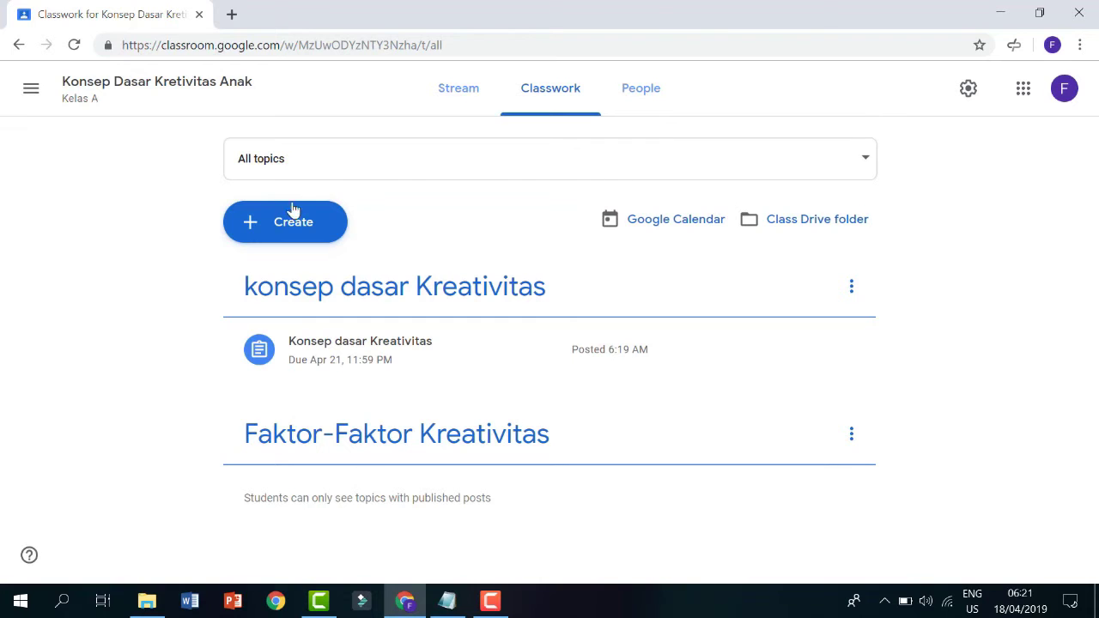
Step: Start a new classwork question and look at its question and instructions fields
click(290, 225)
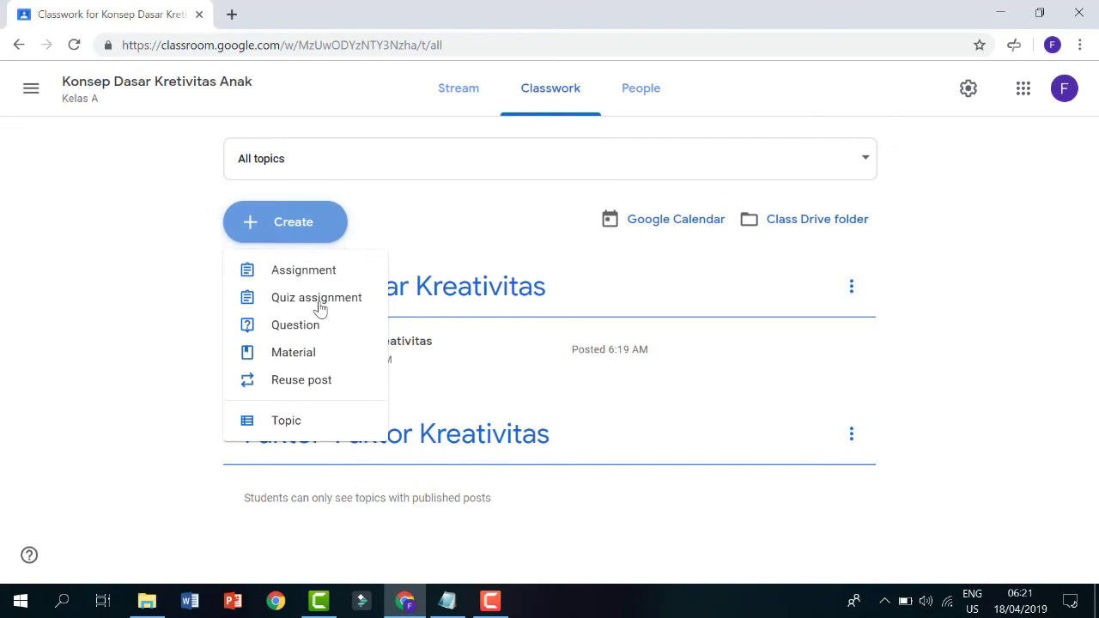
click(296, 325)
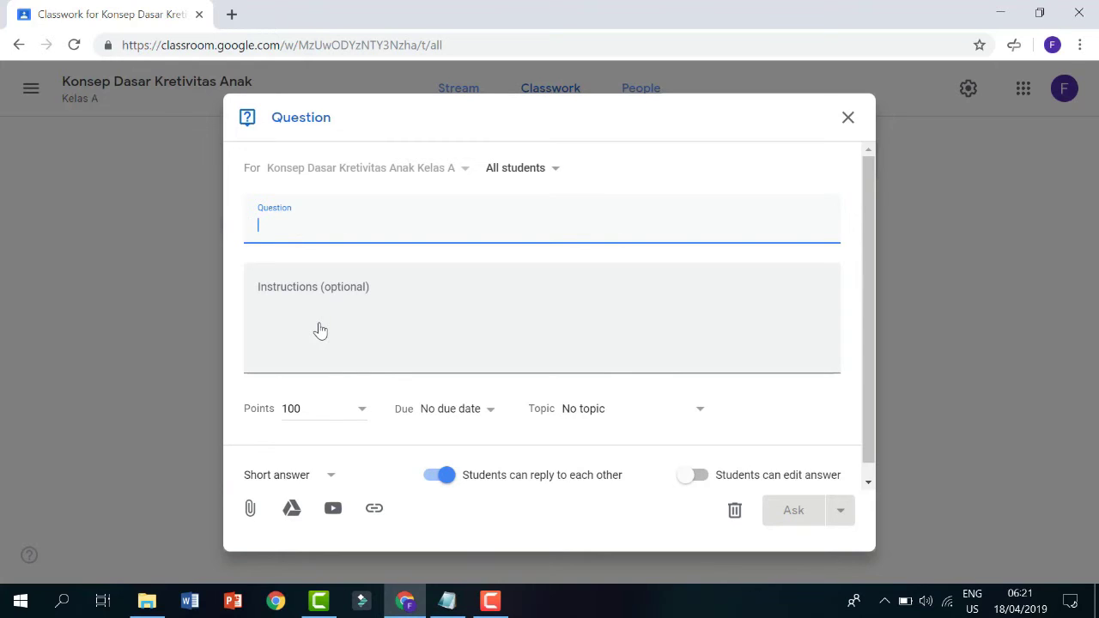
click(332, 306)
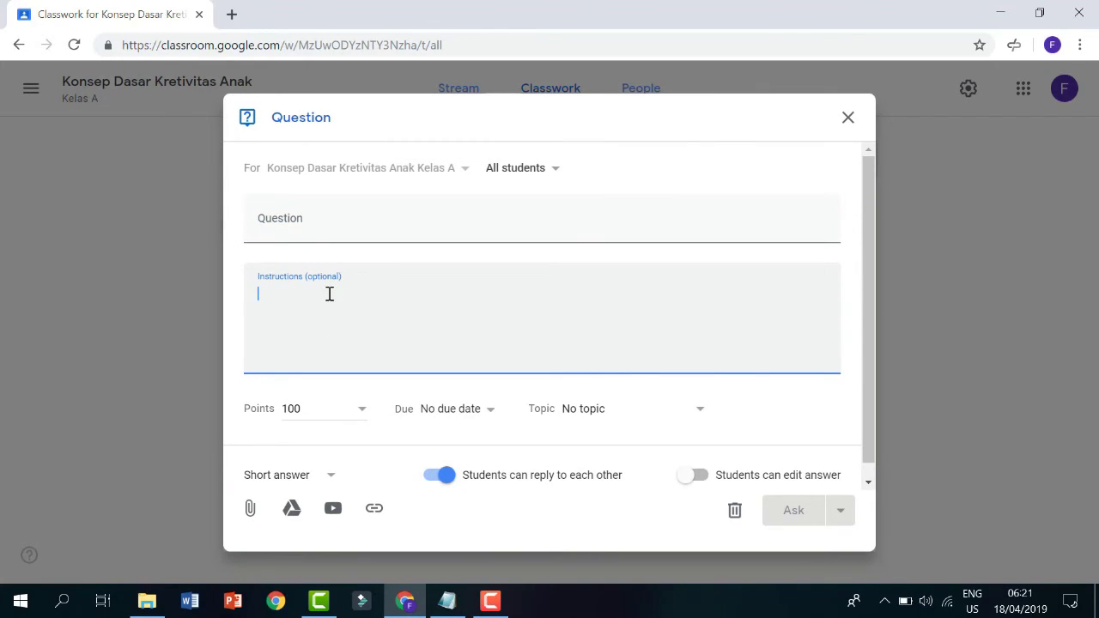
click(296, 219)
click(317, 326)
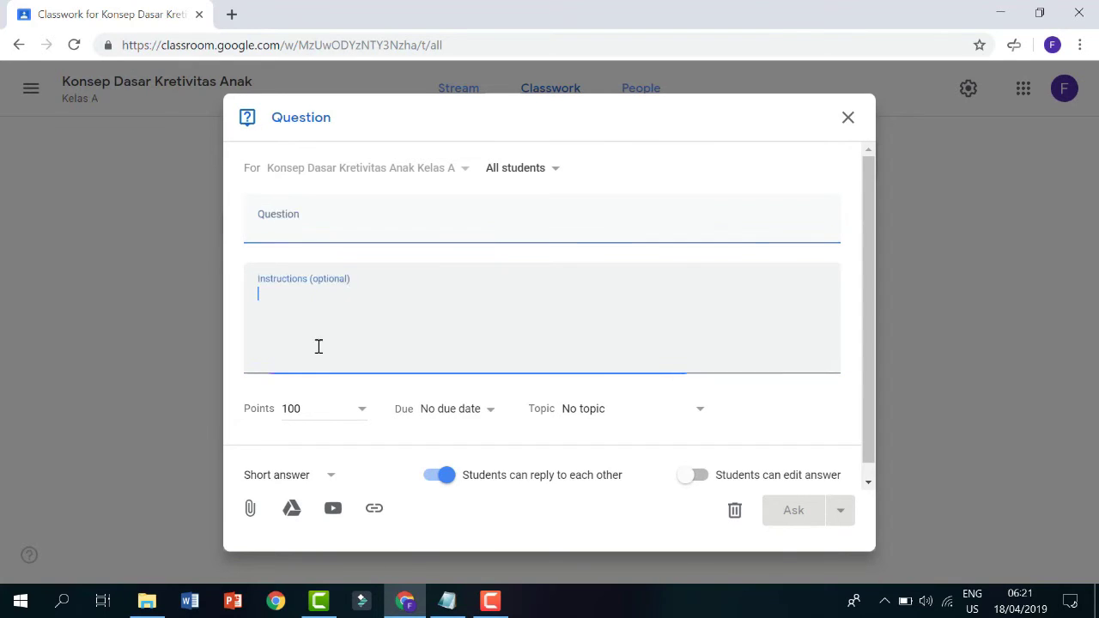
Step: Check the question's answer types and the option letting students edit answers, and close the question without posting it
click(328, 477)
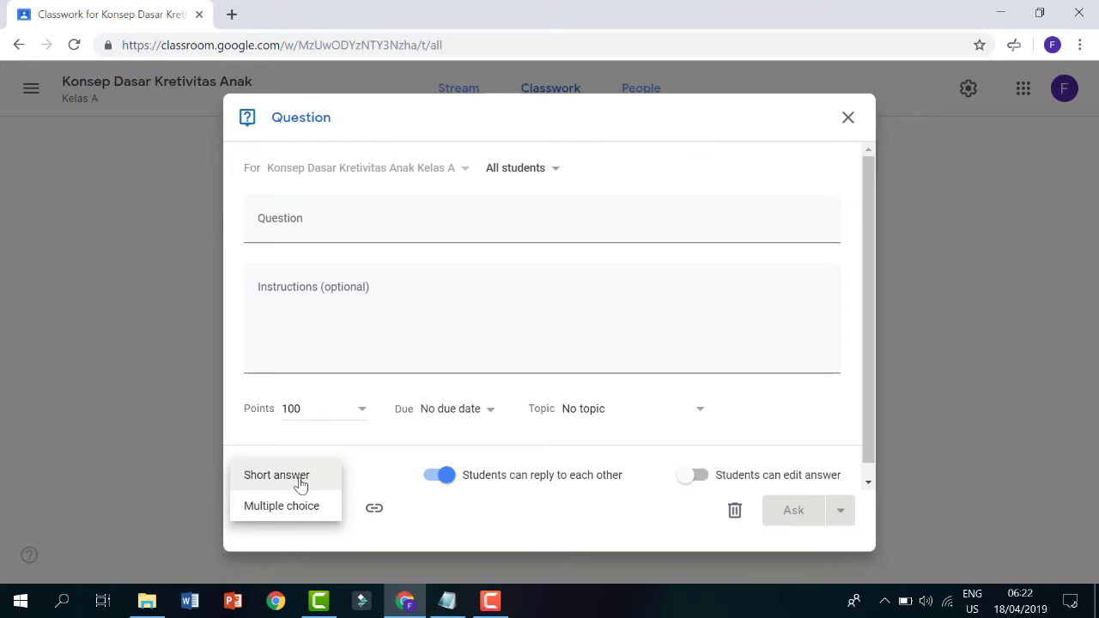
click(300, 486)
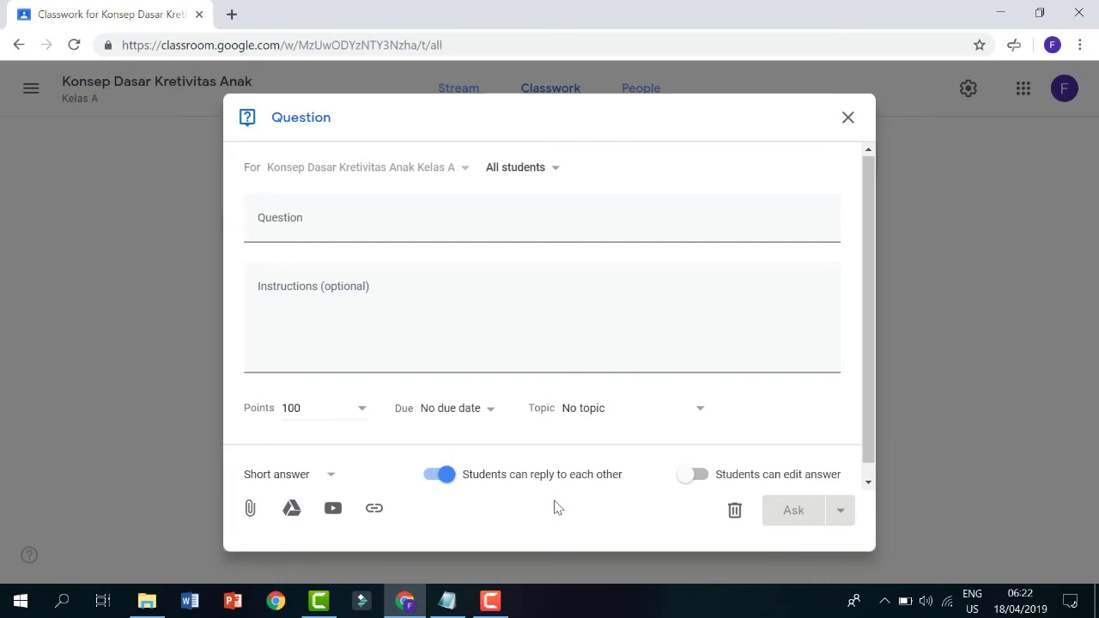
click(702, 477)
click(698, 476)
click(848, 122)
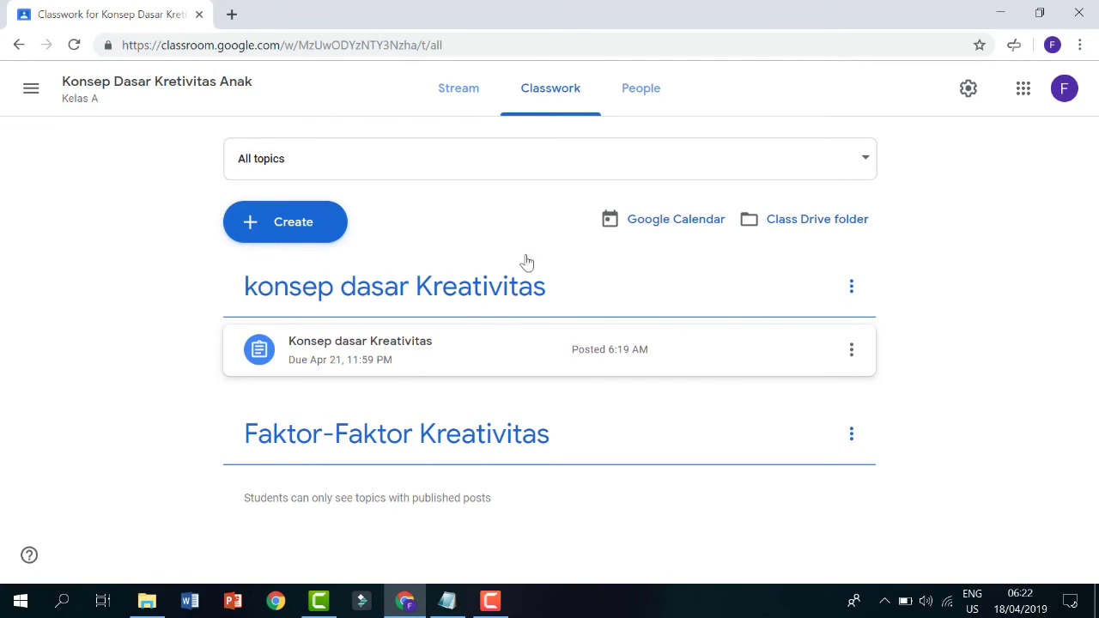
Step: View the class's teachers and students, and return to the overview of all classes
click(633, 96)
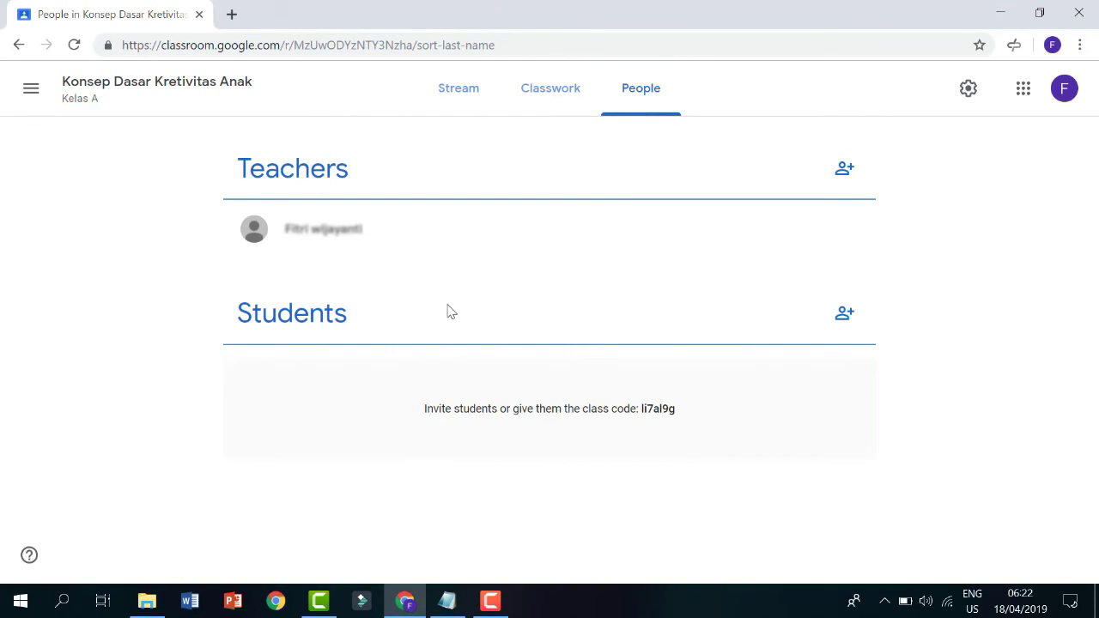
click(31, 88)
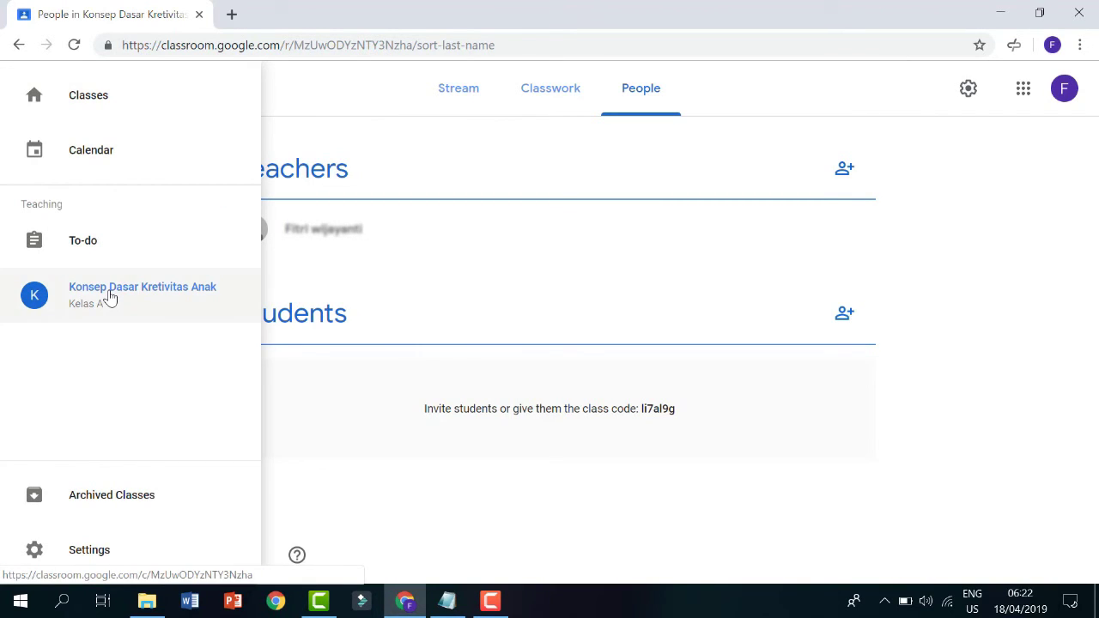
click(91, 95)
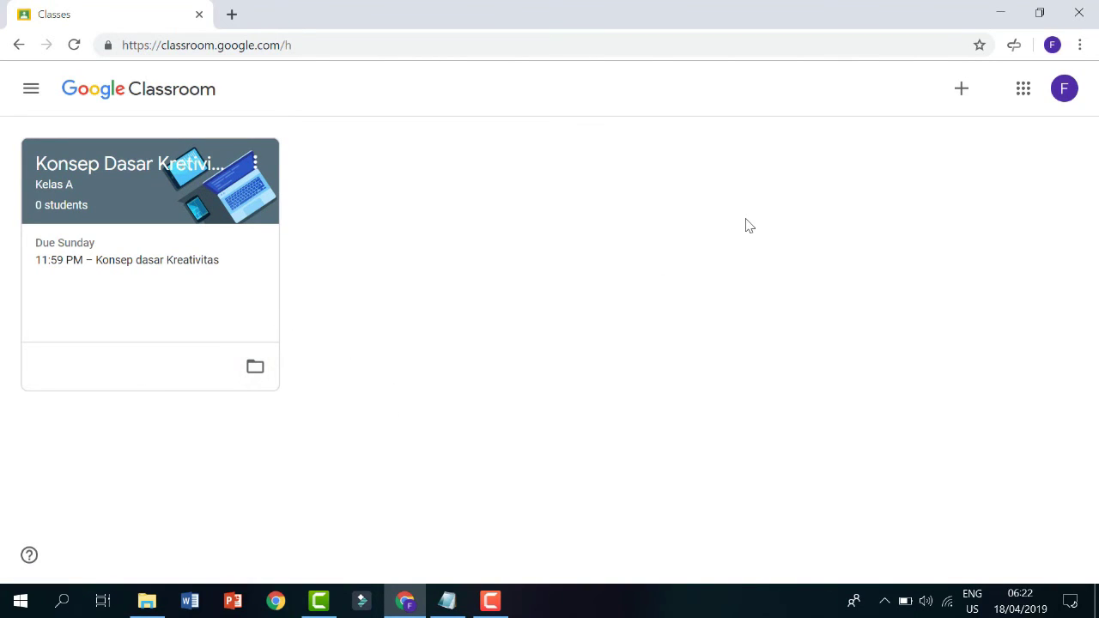
Step: View the options for joining or creating a class and look through the main navigation entries
click(962, 94)
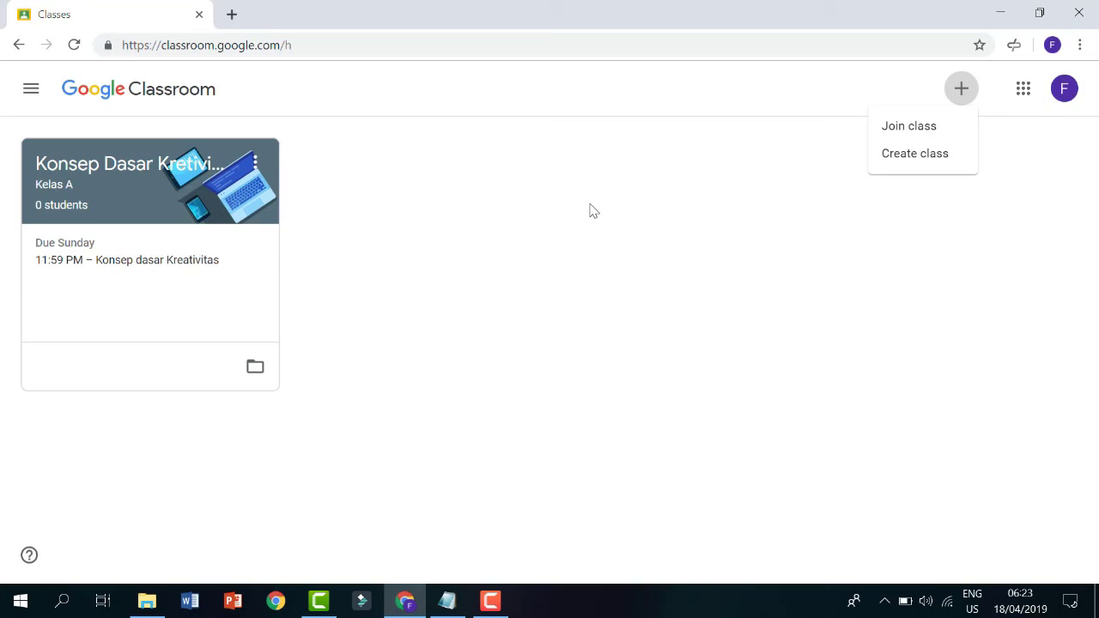
click(404, 295)
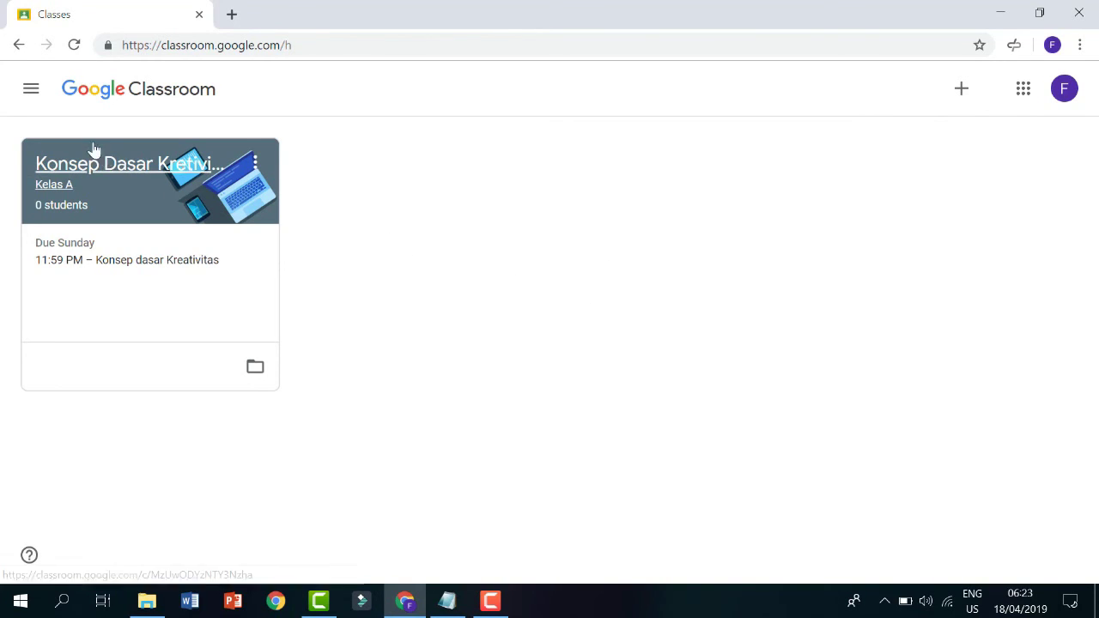
click(31, 90)
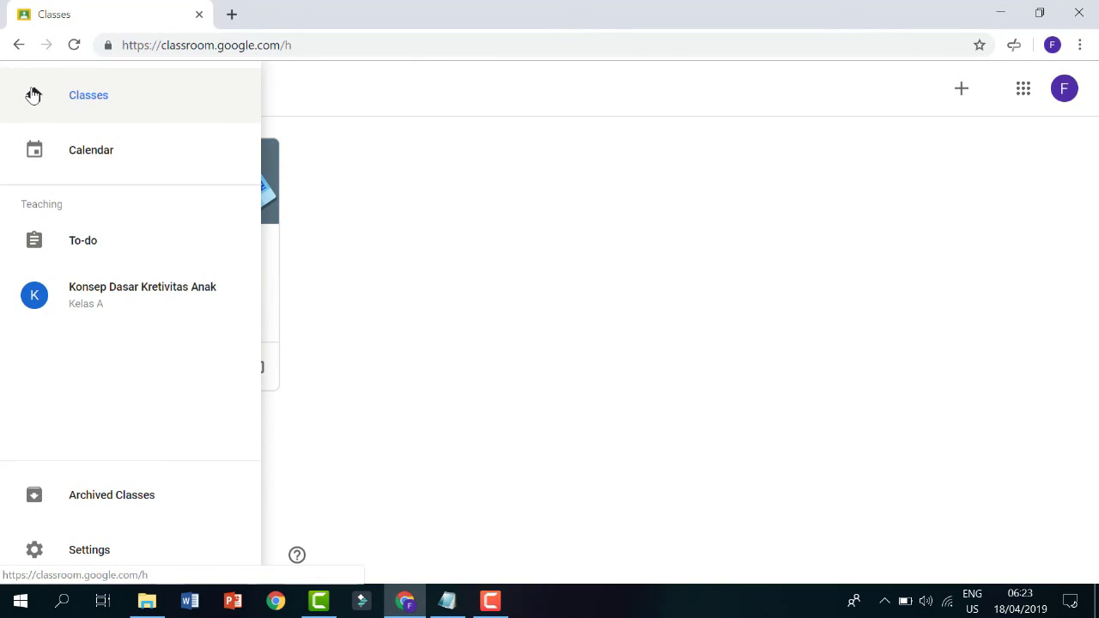
click(617, 225)
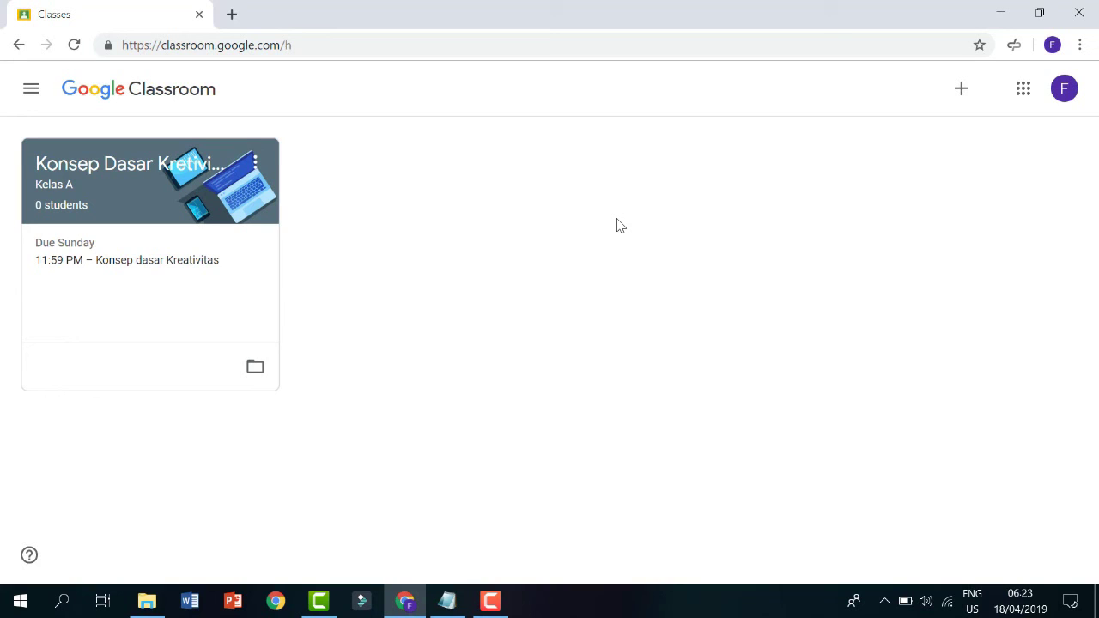
click(492, 601)
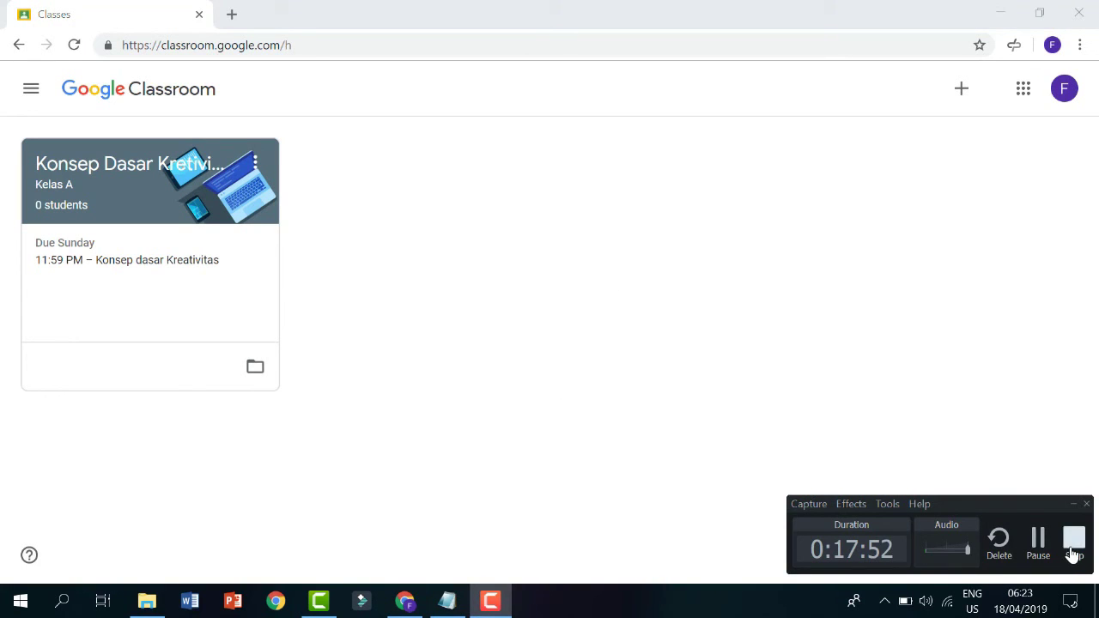
click(1069, 554)
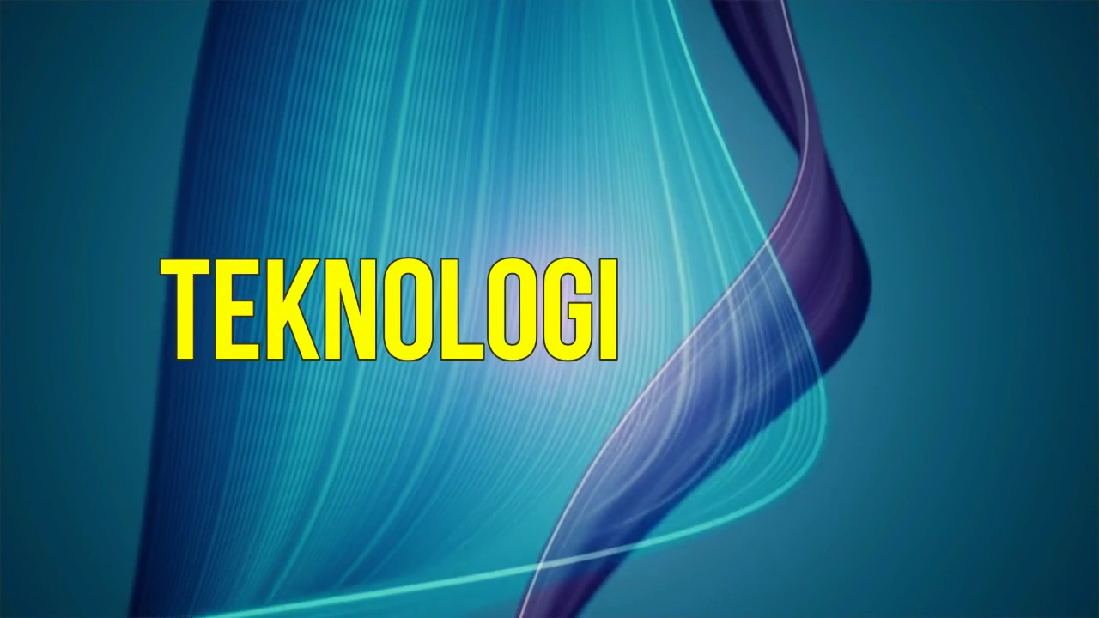